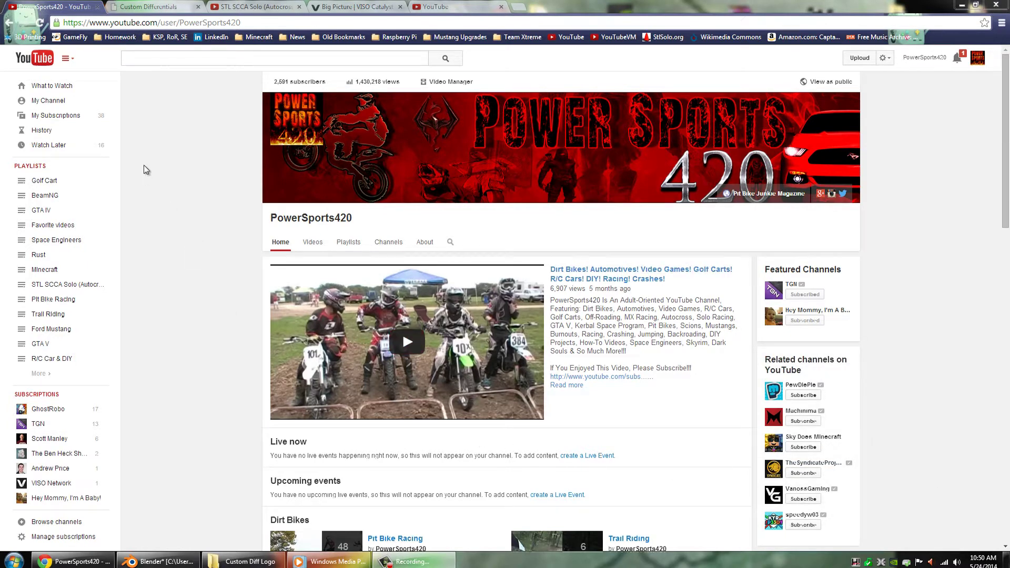
Open the STL SCCA Solo (Autocross) playlist from the PowerSports420 channel home page
{"action": "left_click", "coordinate": [254, 6]}
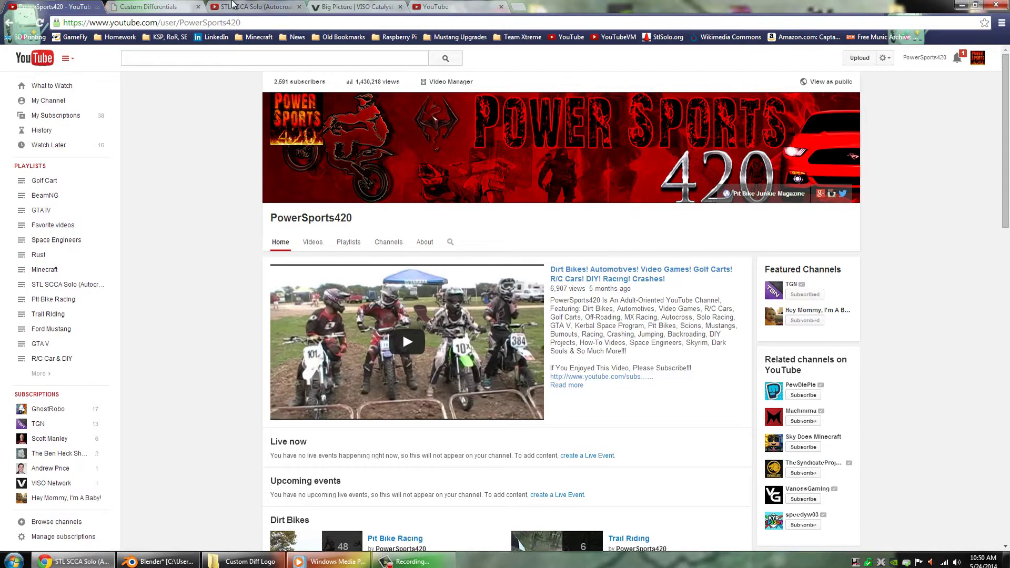
{"action": "scroll", "coordinate": [219, 336], "scroll_direction": "down", "scroll_amount": 2}
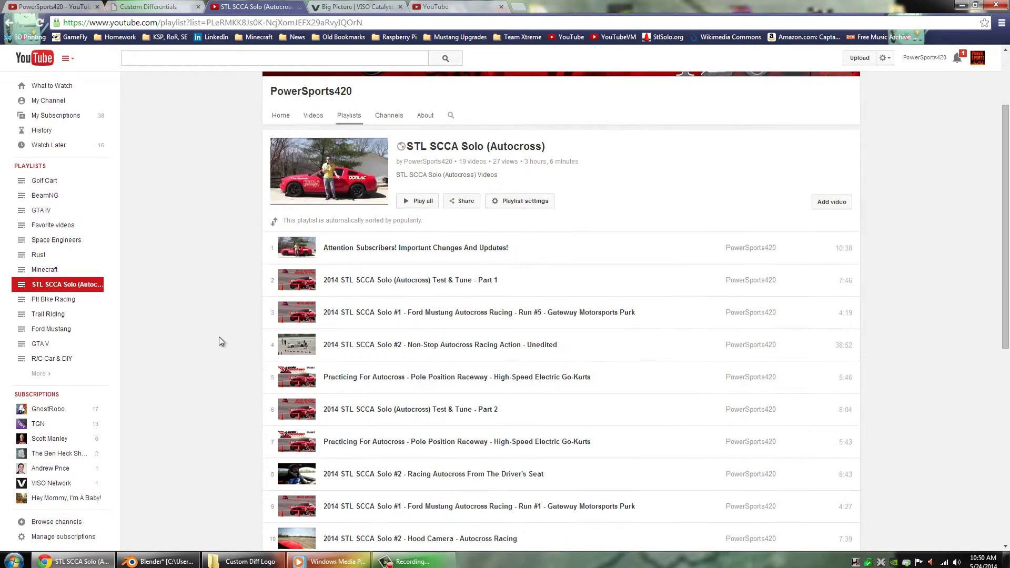
{"action": "scroll", "coordinate": [218, 337], "scroll_direction": "up", "scroll_amount": 2}
{"action": "left_click", "coordinate": [36, 7]}
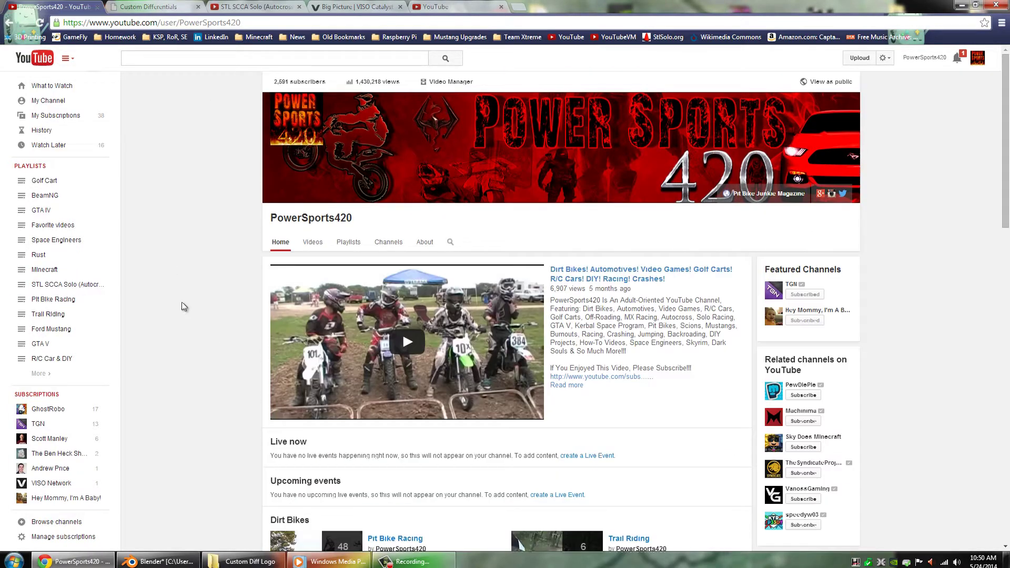
{"action": "scroll", "coordinate": [186, 306], "scroll_direction": "down", "scroll_amount": 1}
{"action": "scroll", "coordinate": [188, 269], "scroll_direction": "down", "scroll_amount": 3}
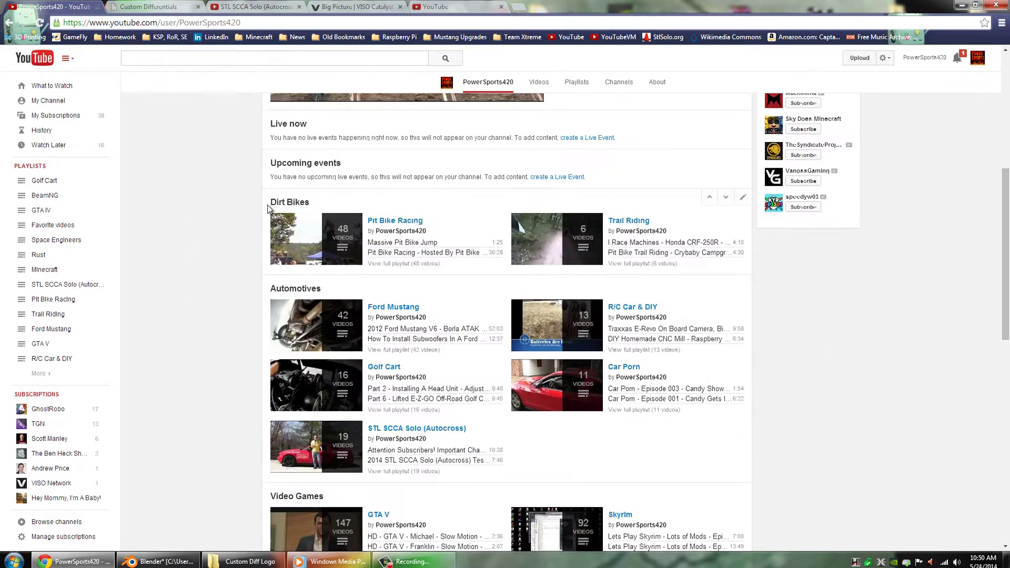
{"action": "scroll", "coordinate": [231, 291], "scroll_direction": "down", "scroll_amount": 2}
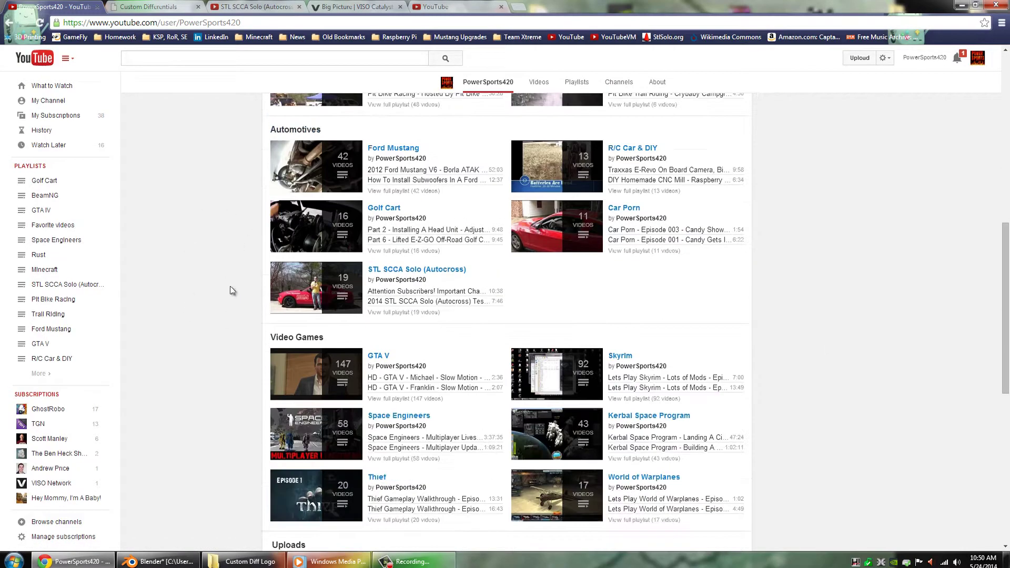
{"action": "scroll", "coordinate": [231, 290], "scroll_direction": "up", "scroll_amount": 1}
{"action": "scroll", "coordinate": [251, 329], "scroll_direction": "up", "scroll_amount": 2}
{"action": "scroll", "coordinate": [233, 318], "scroll_direction": "up", "scroll_amount": 4}
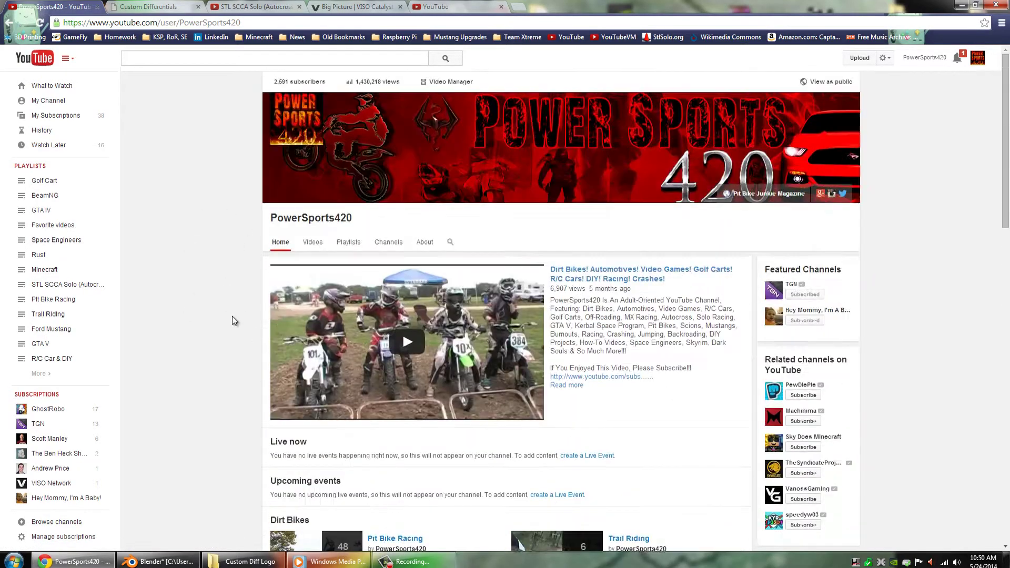
{"action": "mouse_move", "coordinate": [561, 147]}
{"action": "scroll", "coordinate": [186, 362], "scroll_direction": "down", "scroll_amount": 3}
{"action": "scroll", "coordinate": [186, 363], "scroll_direction": "down", "scroll_amount": 1}
{"action": "scroll", "coordinate": [186, 363], "scroll_direction": "down", "scroll_amount": 1}
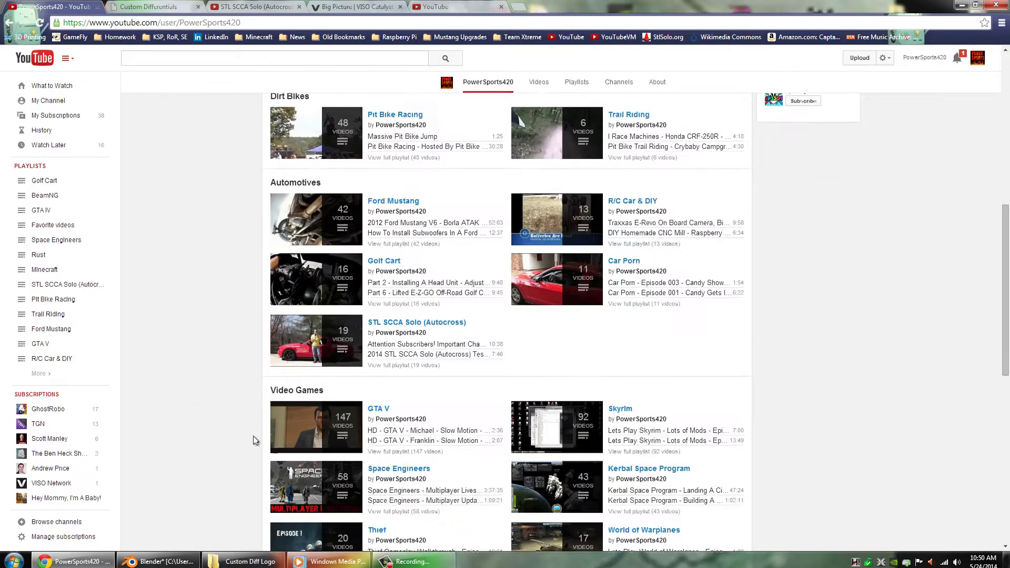
{"action": "scroll", "coordinate": [355, 402], "scroll_direction": "up", "scroll_amount": 3}
{"action": "scroll", "coordinate": [253, 379], "scroll_direction": "up", "scroll_amount": 2}
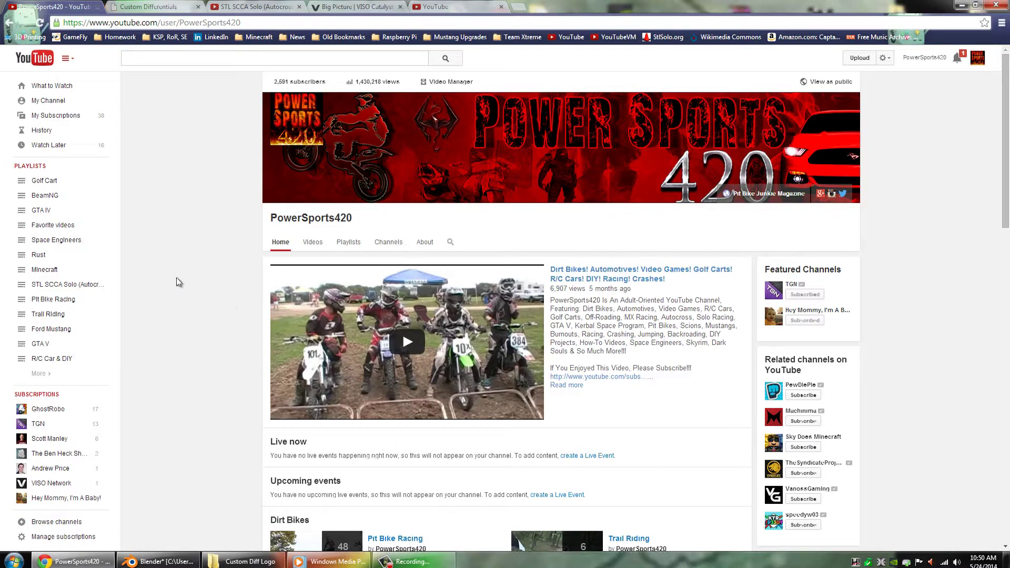
{"action": "scroll", "coordinate": [208, 286], "scroll_direction": "down", "scroll_amount": 1}
{"action": "scroll", "coordinate": [236, 227], "scroll_direction": "down", "scroll_amount": 3}
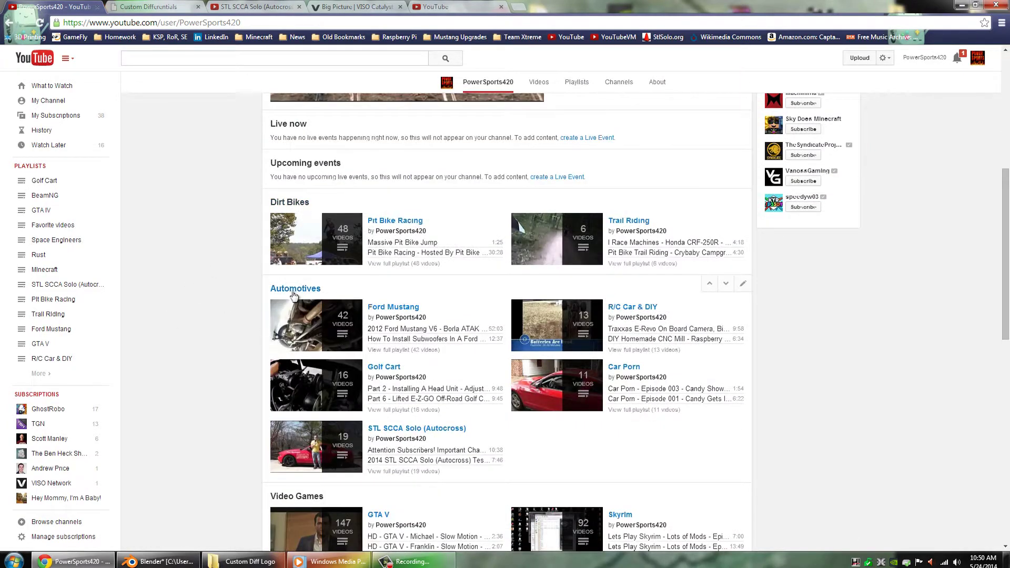
{"action": "mouse_move", "coordinate": [316, 325]}
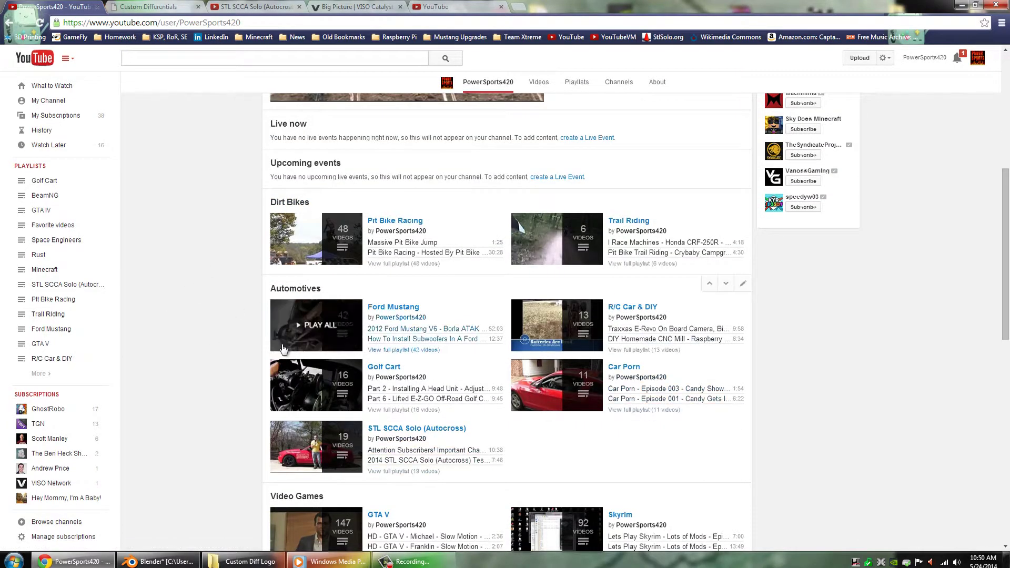
{"action": "scroll", "coordinate": [266, 335], "scroll_direction": "up", "scroll_amount": 3}
{"action": "scroll", "coordinate": [266, 335], "scroll_direction": "up", "scroll_amount": 1}
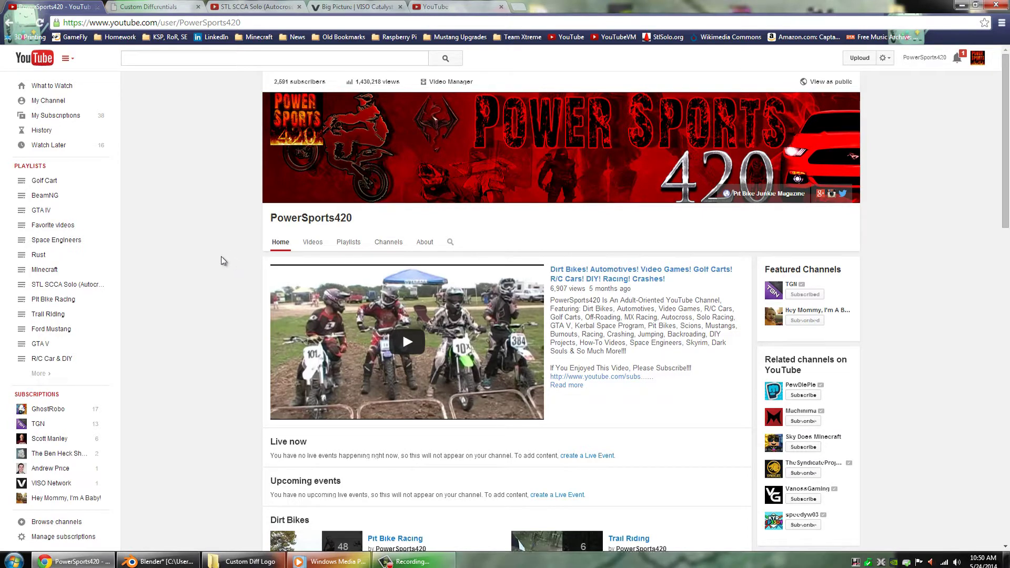
{"action": "mouse_move", "coordinate": [660, 204]}
{"action": "scroll", "coordinate": [224, 365], "scroll_direction": "down", "scroll_amount": 2}
{"action": "scroll", "coordinate": [226, 339], "scroll_direction": "down", "scroll_amount": 2}
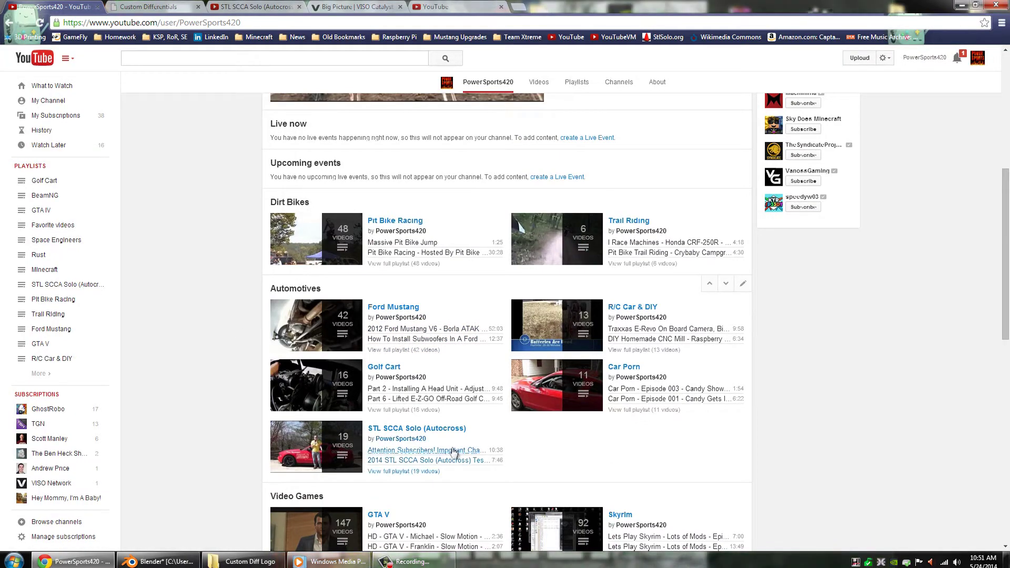
{"action": "scroll", "coordinate": [450, 446], "scroll_direction": "up", "scroll_amount": 3}
{"action": "scroll", "coordinate": [446, 442], "scroll_direction": "up", "scroll_amount": 1}
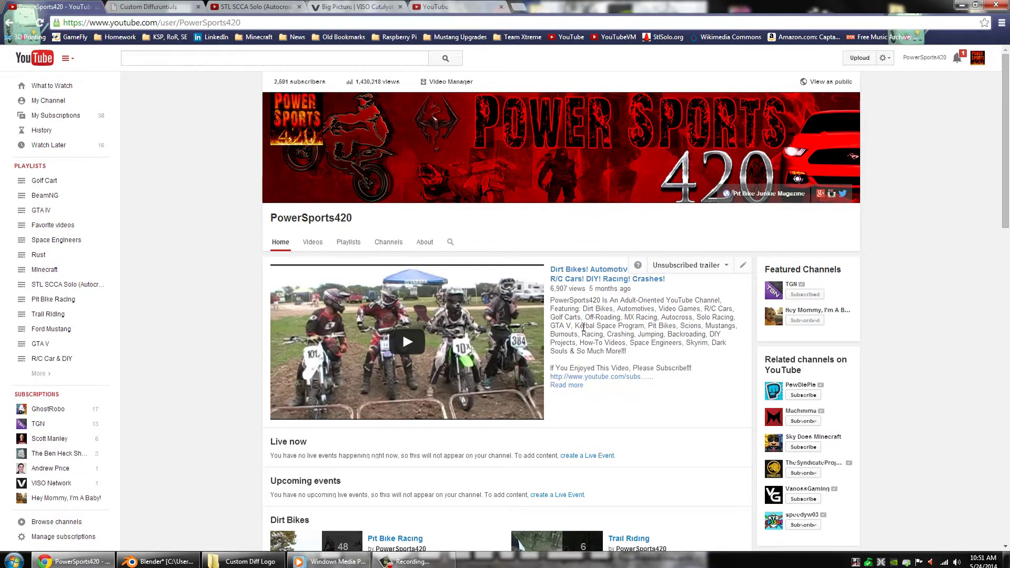
{"action": "scroll", "coordinate": [217, 311], "scroll_direction": "down", "scroll_amount": 1}
{"action": "scroll", "coordinate": [216, 309], "scroll_direction": "down", "scroll_amount": 2}
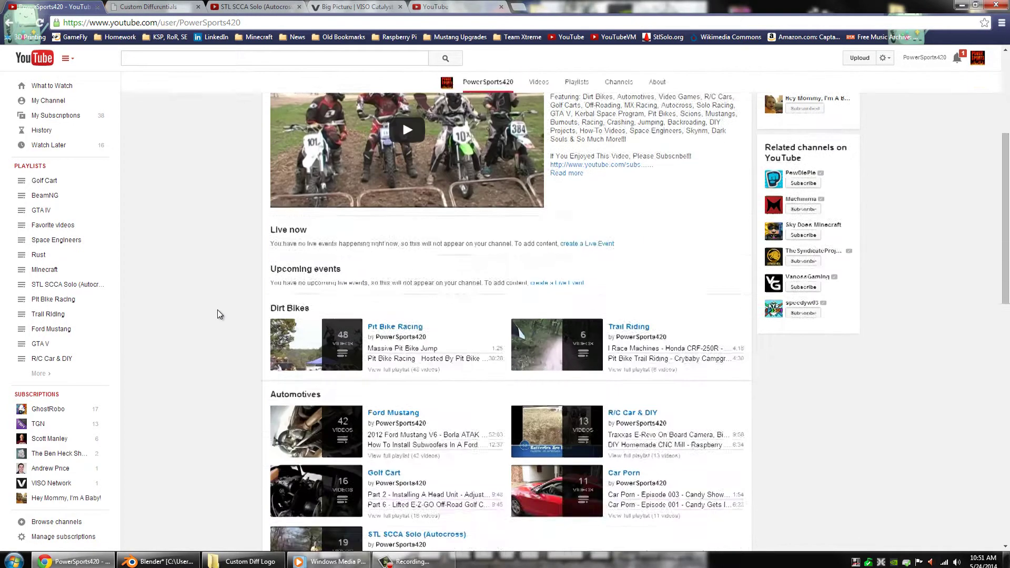
{"action": "scroll", "coordinate": [217, 310], "scroll_direction": "down", "scroll_amount": 1}
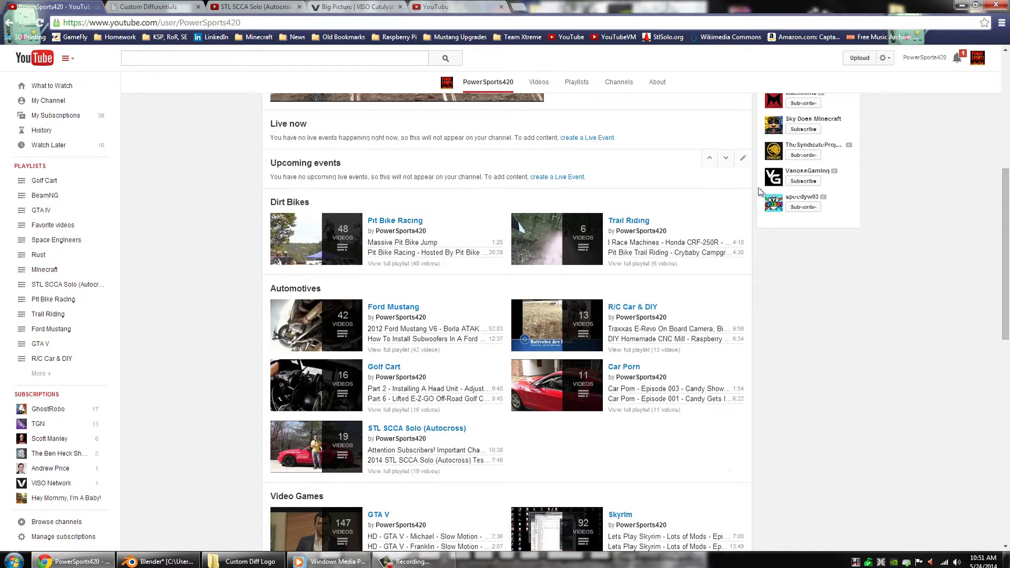
{"action": "scroll", "coordinate": [166, 207], "scroll_direction": "down", "scroll_amount": 3}
{"action": "scroll", "coordinate": [165, 207], "scroll_direction": "down", "scroll_amount": 2}
{"action": "scroll", "coordinate": [166, 208], "scroll_direction": "up", "scroll_amount": 4}
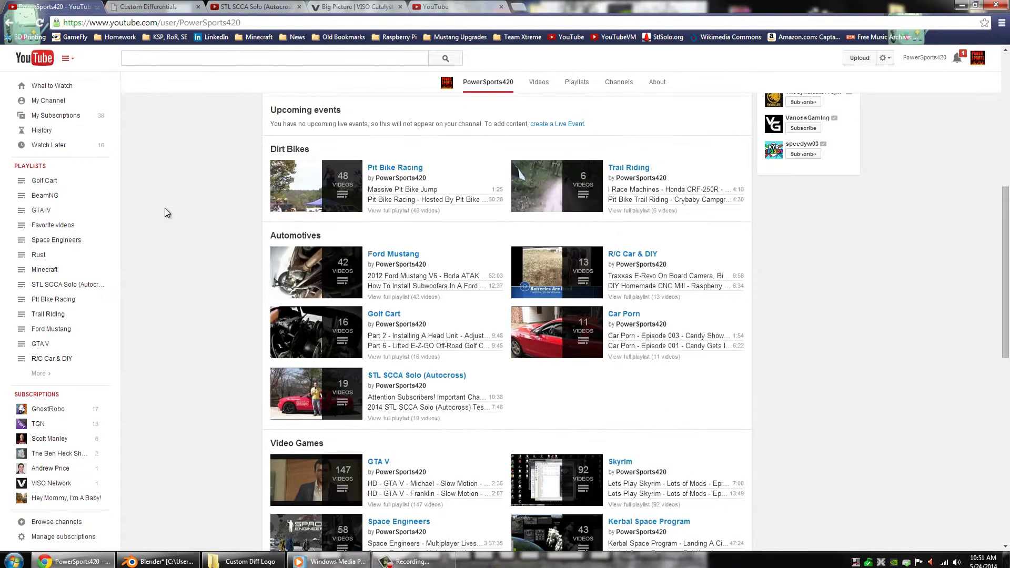
{"action": "scroll", "coordinate": [193, 273], "scroll_direction": "down", "scroll_amount": 2}
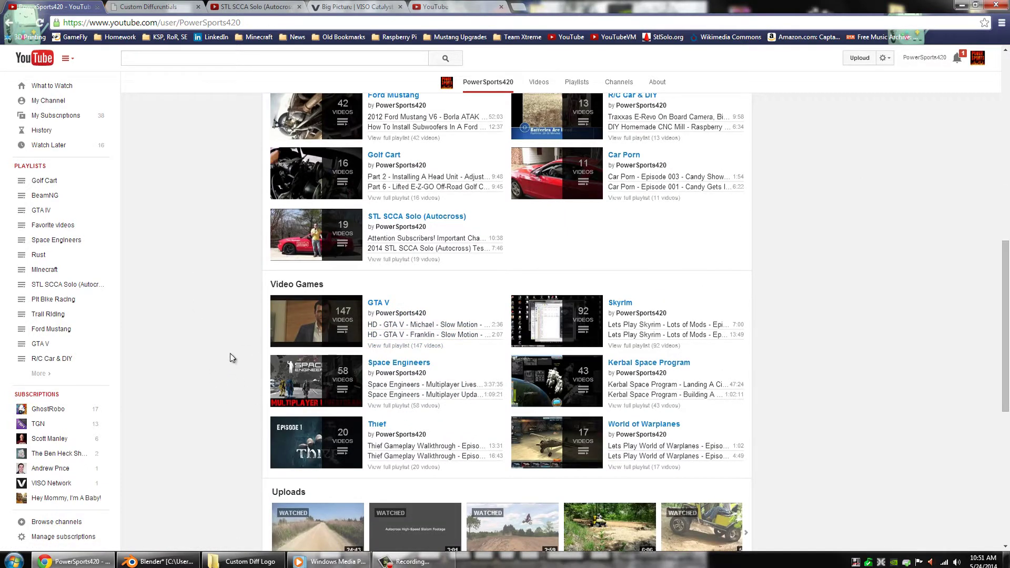
{"action": "scroll", "coordinate": [189, 357], "scroll_direction": "down", "scroll_amount": 2}
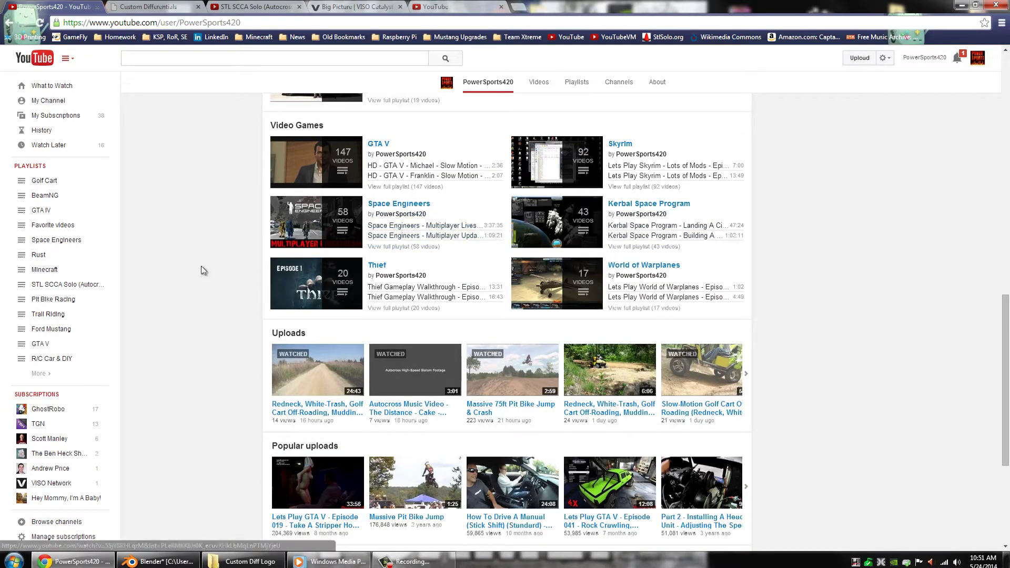
{"action": "scroll", "coordinate": [198, 273], "scroll_direction": "up", "scroll_amount": 3}
{"action": "scroll", "coordinate": [181, 348], "scroll_direction": "up", "scroll_amount": 3}
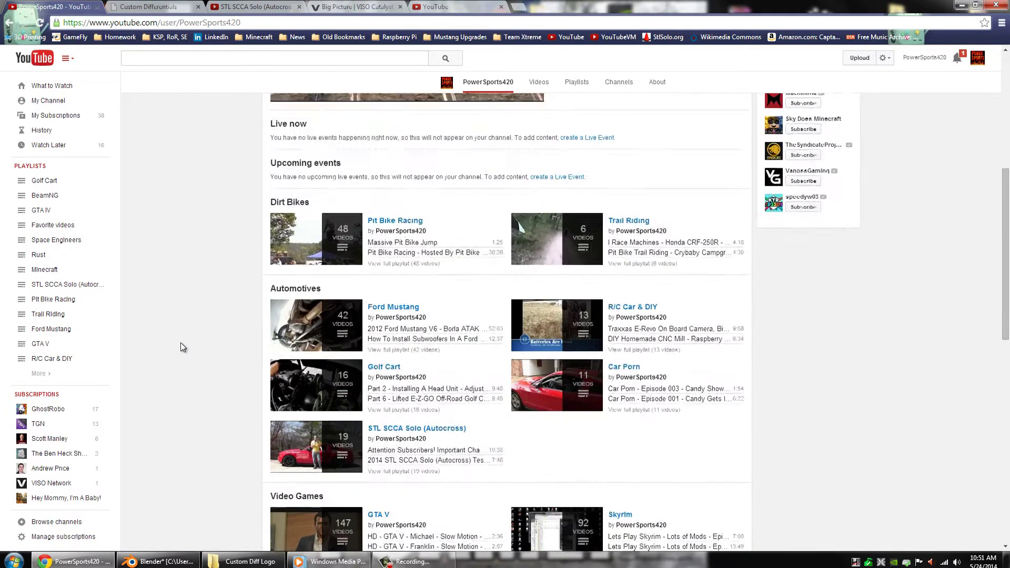
{"action": "scroll", "coordinate": [180, 342], "scroll_direction": "up", "scroll_amount": 1}
{"action": "scroll", "coordinate": [182, 337], "scroll_direction": "up", "scroll_amount": 2}
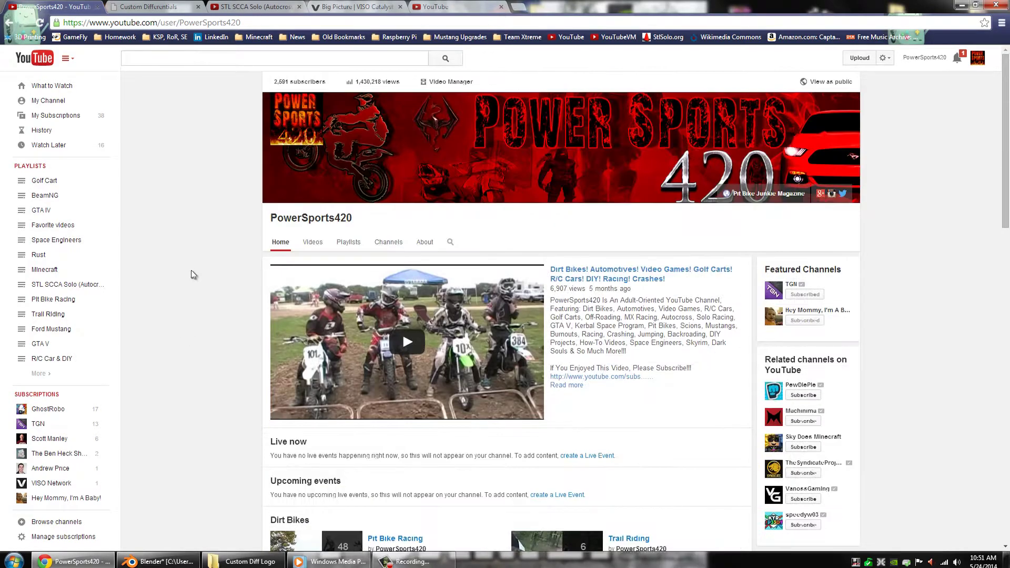
{"action": "left_click", "coordinate": [67, 285]}
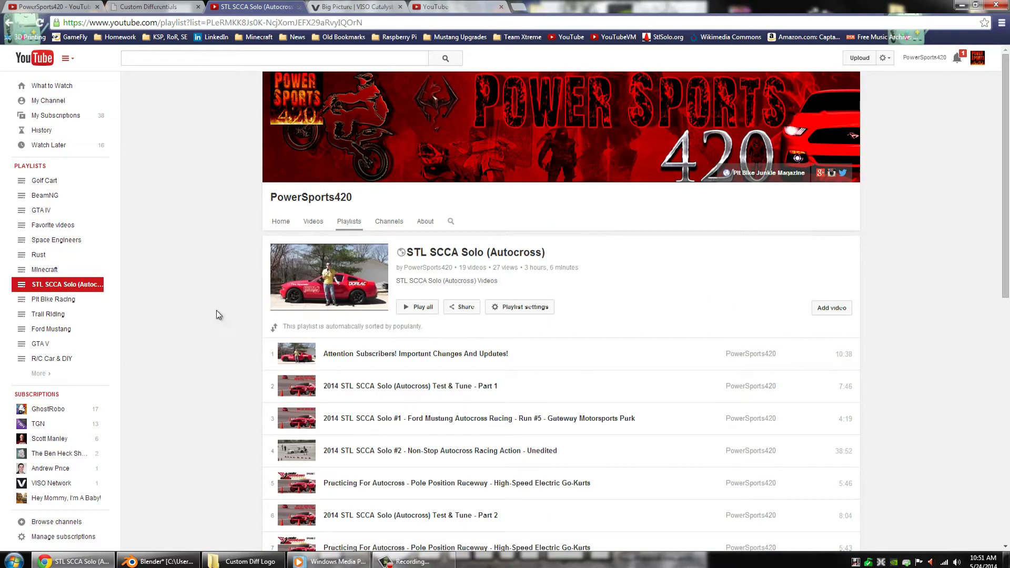
{"action": "scroll", "coordinate": [187, 279], "scroll_direction": "down", "scroll_amount": 3}
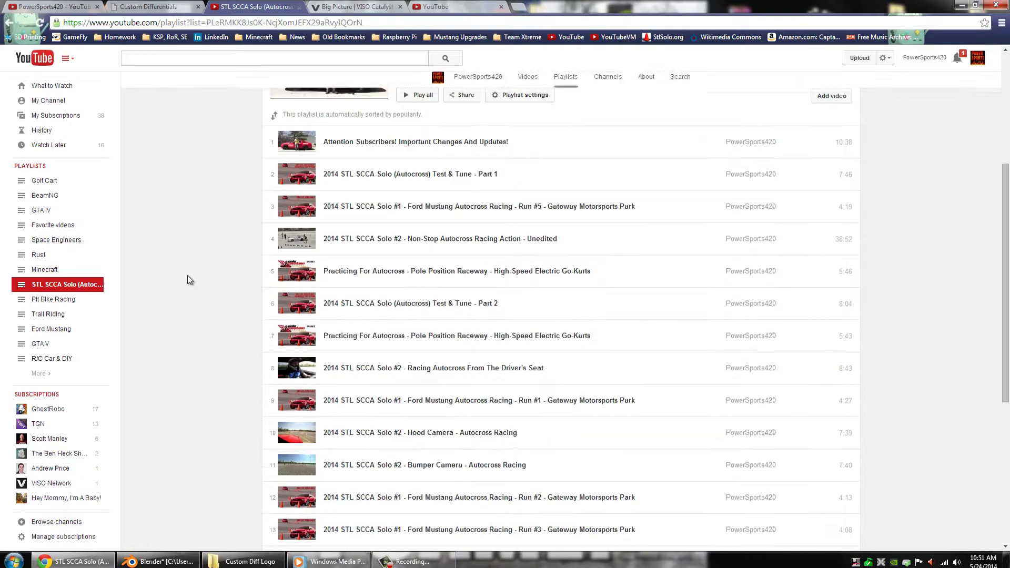
{"action": "scroll", "coordinate": [189, 281], "scroll_direction": "down", "scroll_amount": 3}
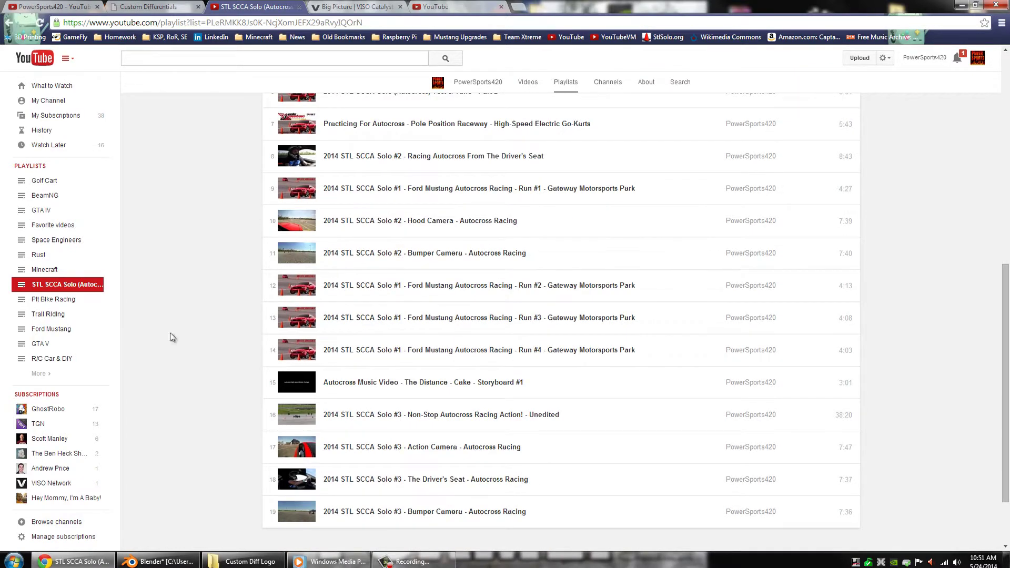
{"action": "mouse_move", "coordinate": [575, 386]}
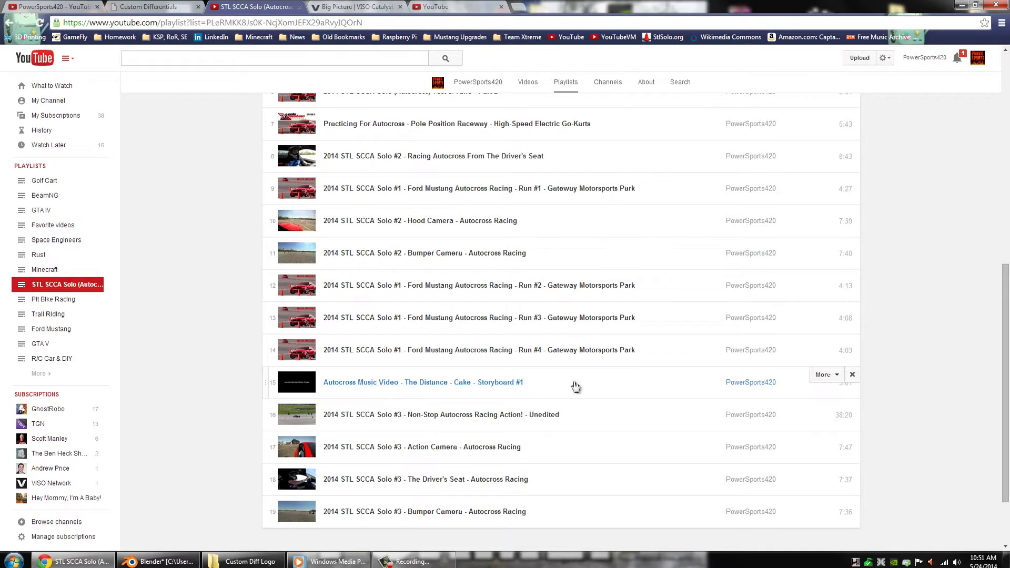
{"action": "scroll", "coordinate": [219, 354], "scroll_direction": "up", "scroll_amount": 6}
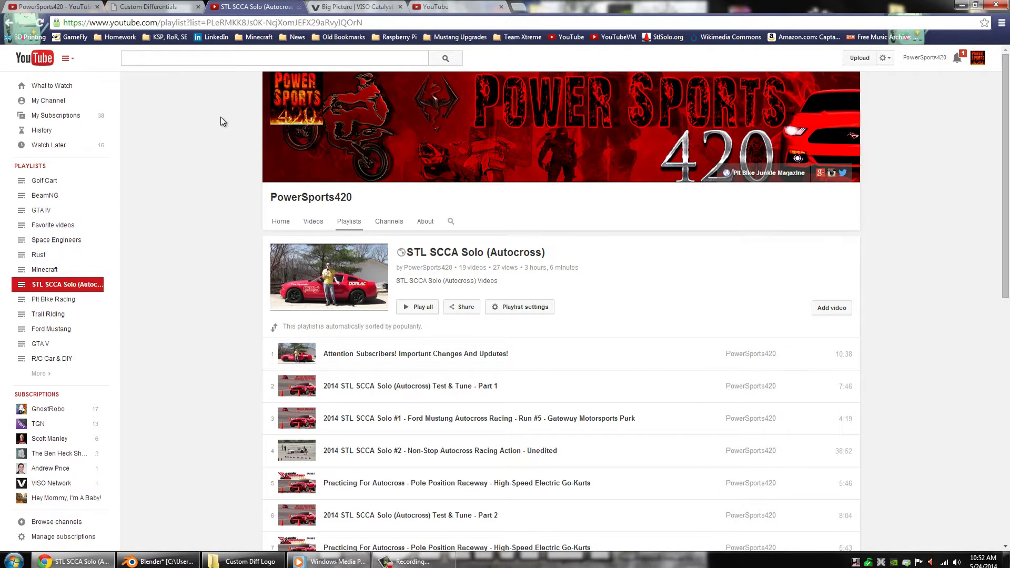
Reload the Custom Differentials homepage to replay its sign animations, then close that tab
{"action": "left_click", "coordinate": [149, 6]}
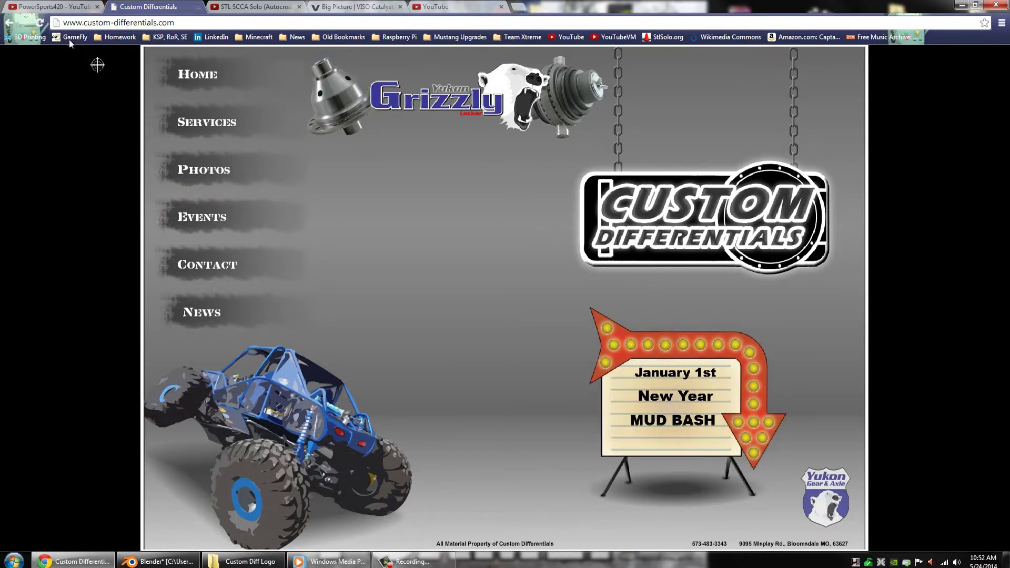
{"action": "left_click", "coordinate": [39, 23]}
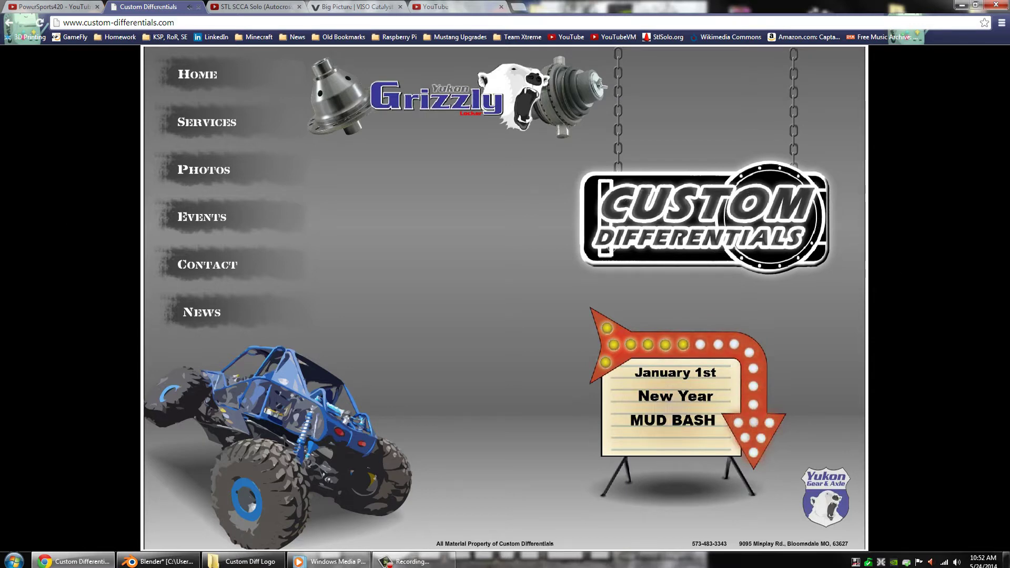
{"action": "left_click", "coordinate": [198, 8]}
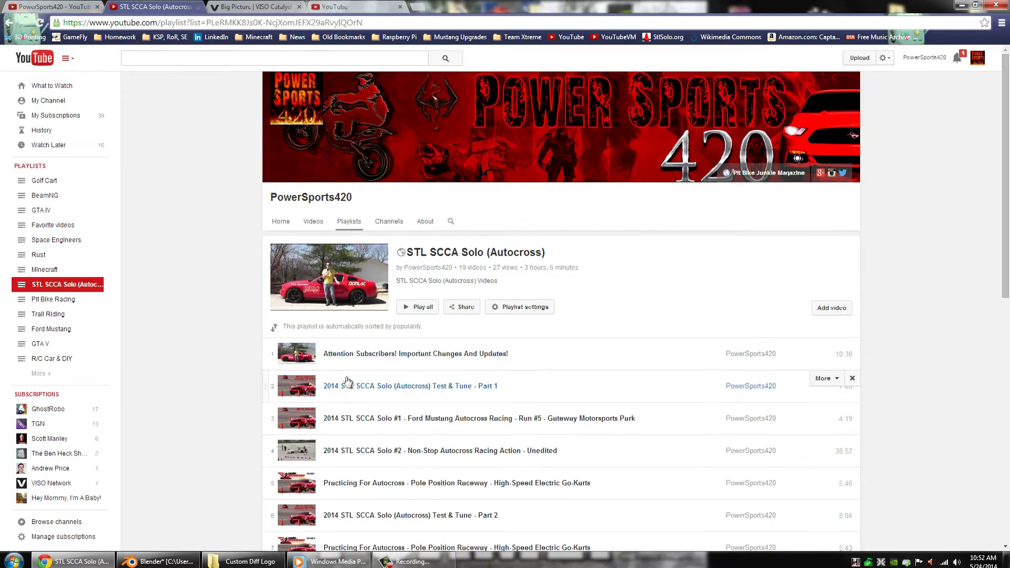
In Blender, box-select the sign mesh's letters CUS in Edit Mode, then return to Object Mode
{"action": "mouse_move", "coordinate": [158, 561]}
{"action": "left_click", "coordinate": [468, 333]}
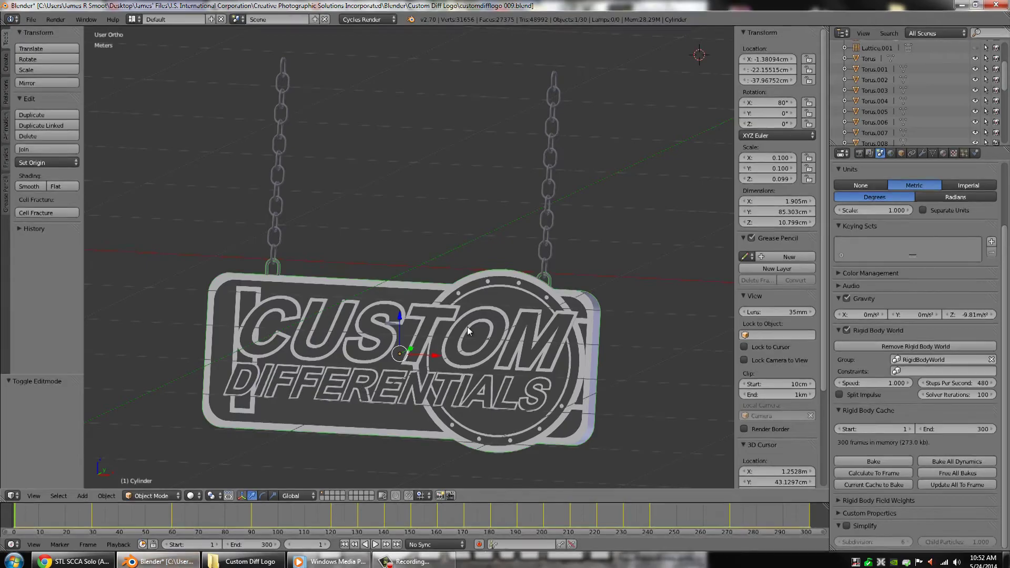
{"action": "key", "text": "Tab"}
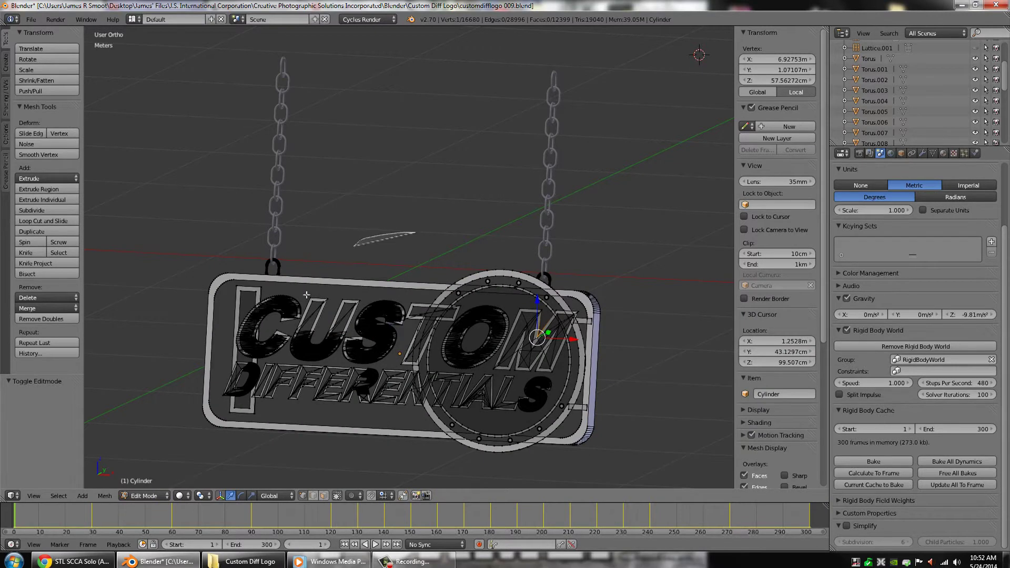
{"action": "left_click_drag", "start_coordinate": [422, 237], "coordinate": [411, 208]}
{"action": "key", "text": "Tab"}
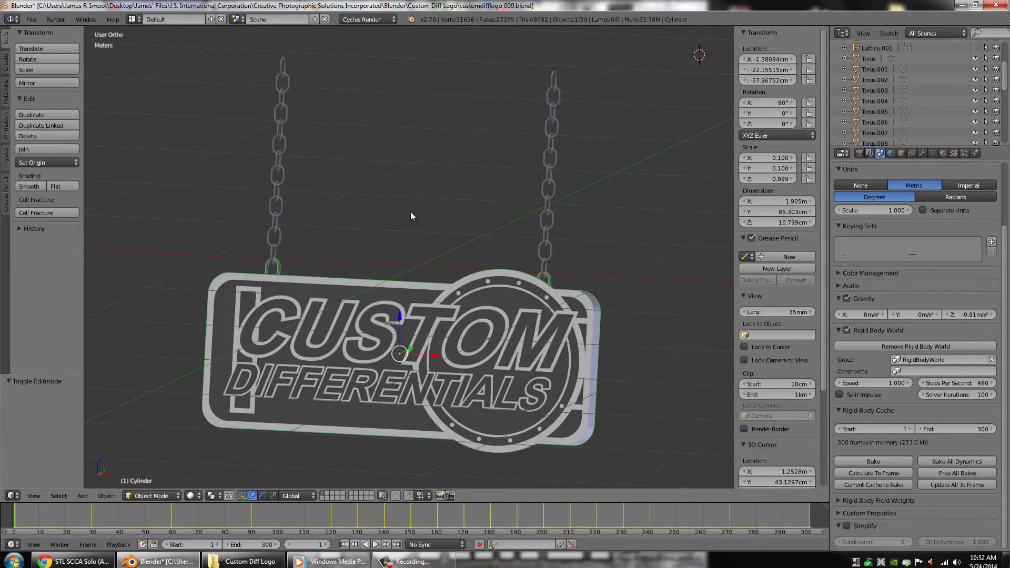
Play the sign animation, stop it at frame 64, and rewind to frame 1
{"action": "left_click", "coordinate": [373, 544]}
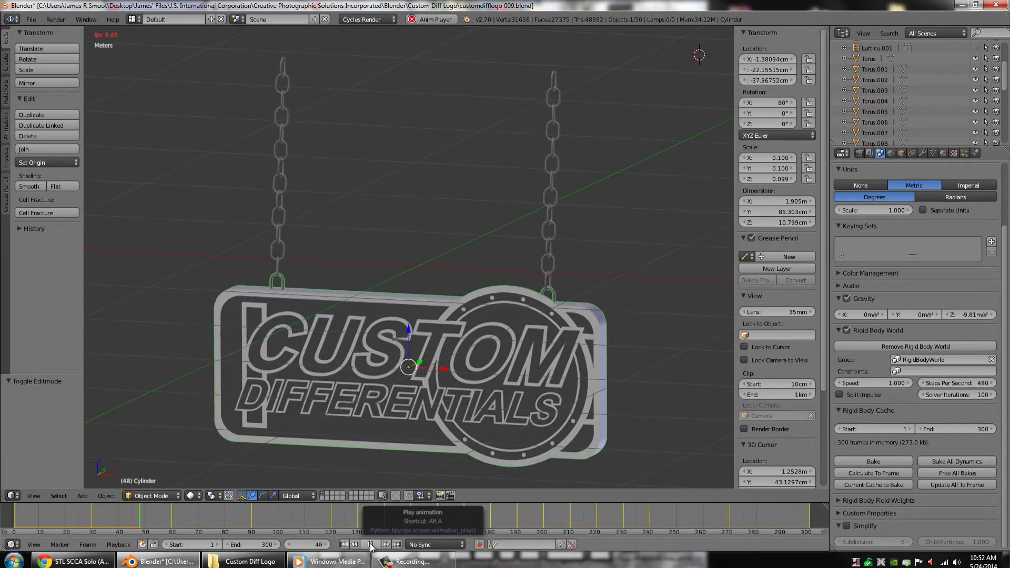
{"action": "left_click", "coordinate": [372, 545]}
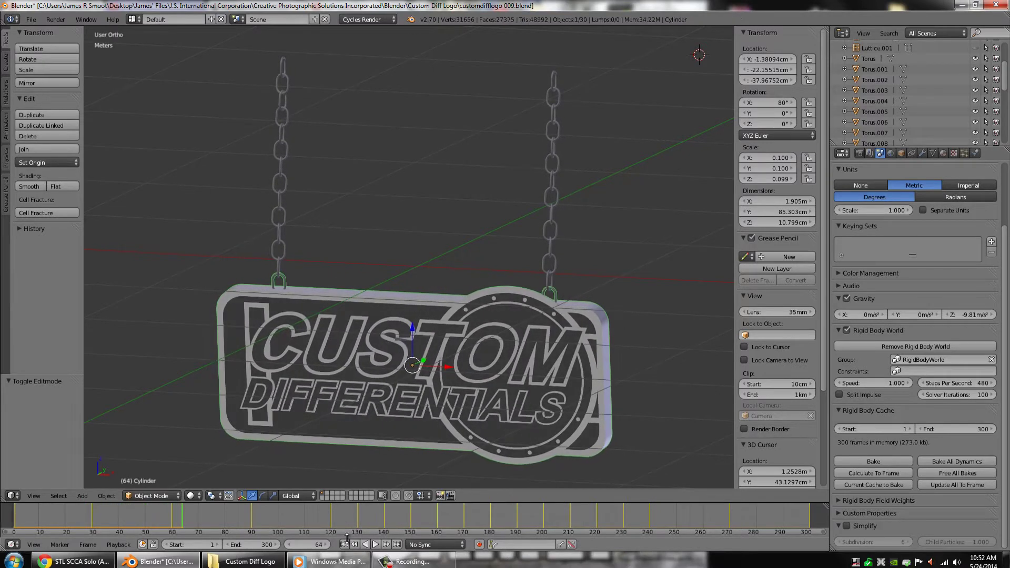
{"action": "left_click", "coordinate": [347, 545]}
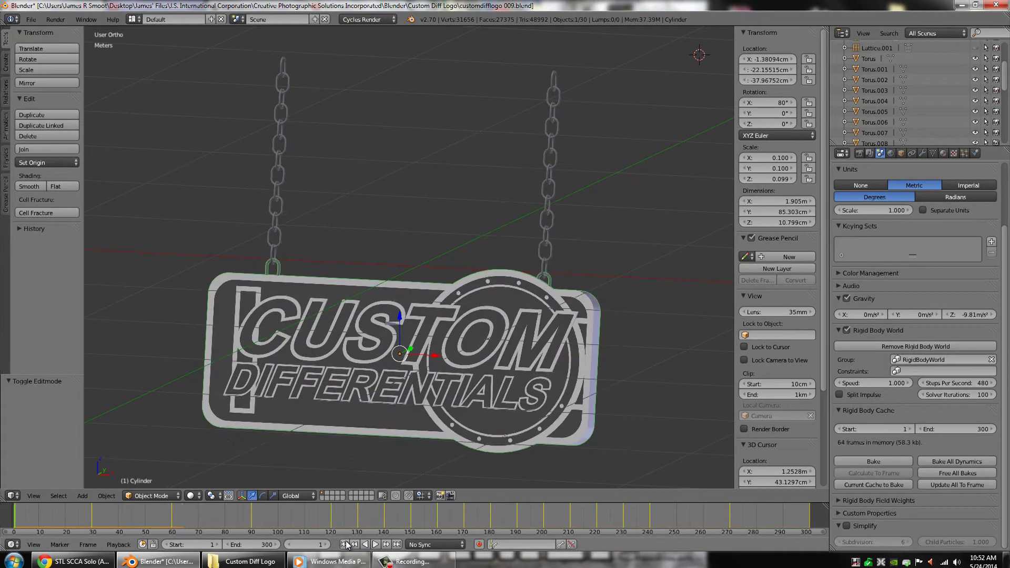
{"action": "left_click", "coordinate": [57, 19]}
Render the current frame, then render frame 250 and show the 3840×2160 render settings
{"action": "left_click", "coordinate": [75, 32]}
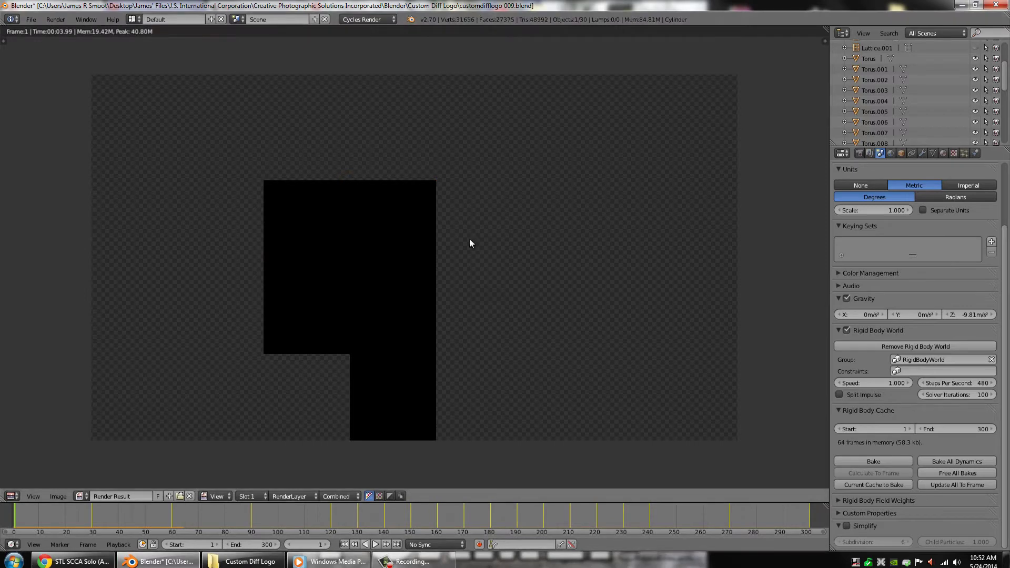
{"action": "left_click", "coordinate": [676, 516]}
{"action": "left_click", "coordinate": [55, 19]}
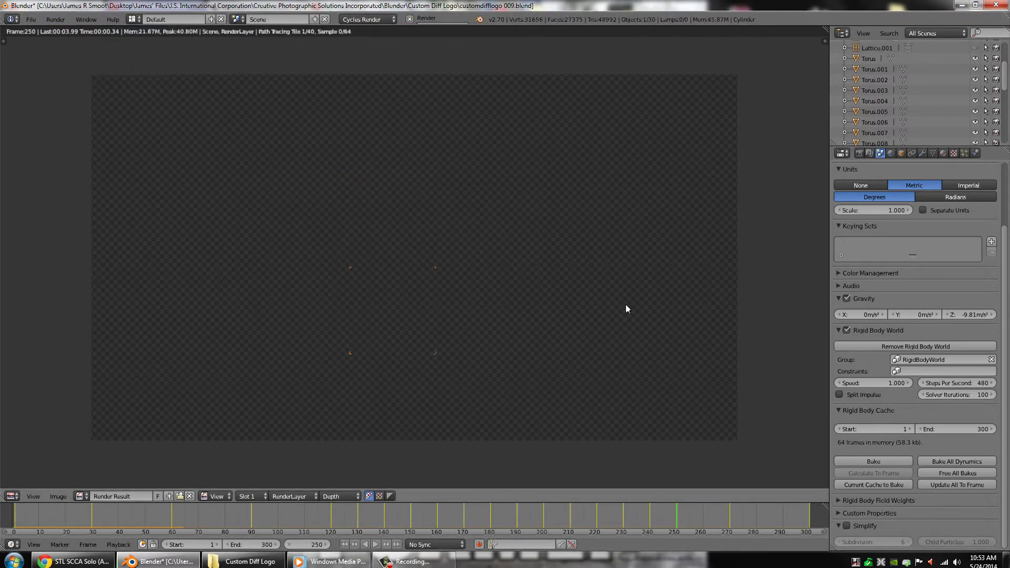
{"action": "scroll", "coordinate": [679, 254], "scroll_direction": "up", "scroll_amount": 4}
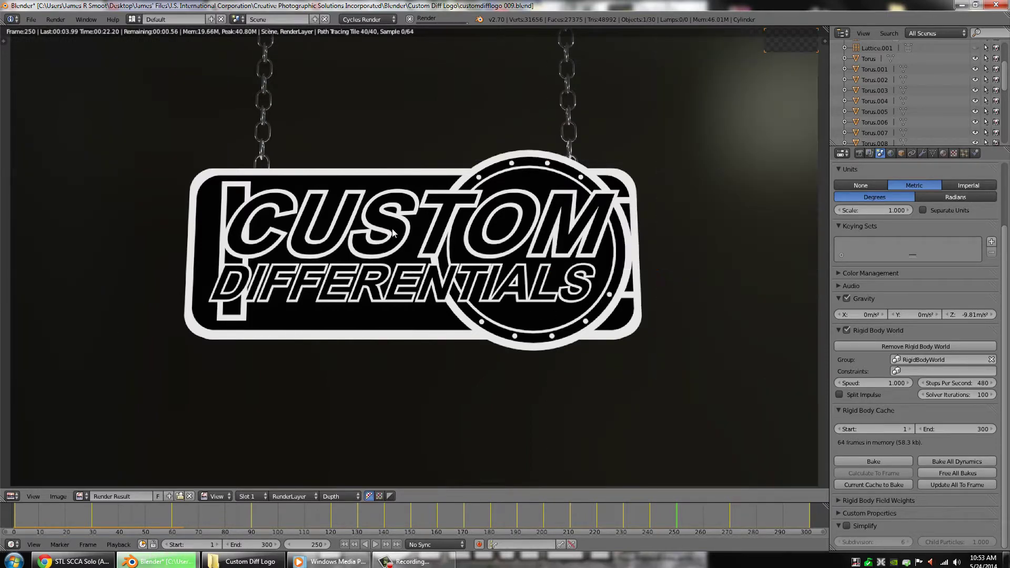
{"action": "left_click", "coordinate": [858, 153]}
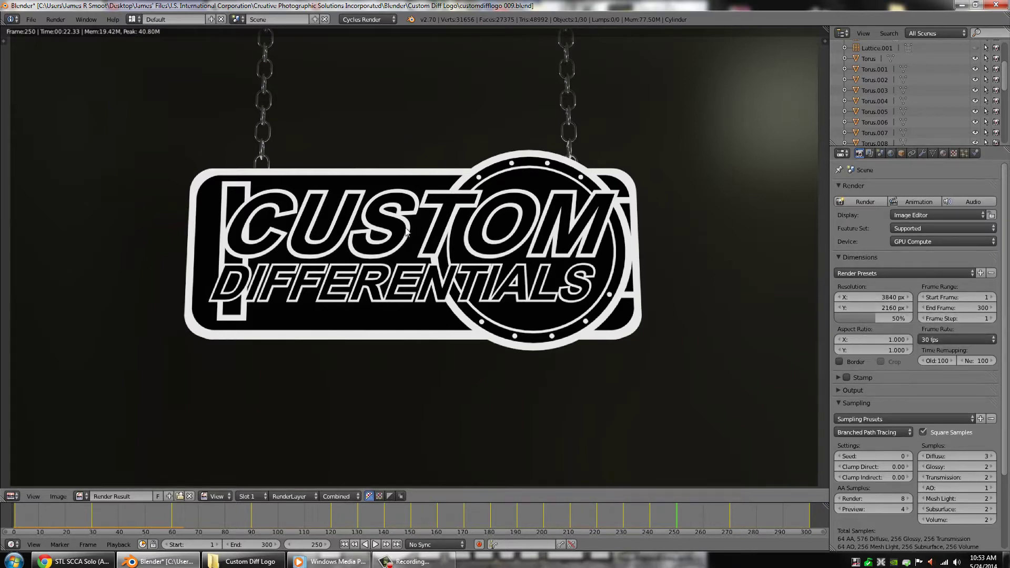
Replay the rendered customdifflogo 009b sign video, then open the Custom Diff Logo folder
{"action": "left_click", "coordinate": [332, 561]}
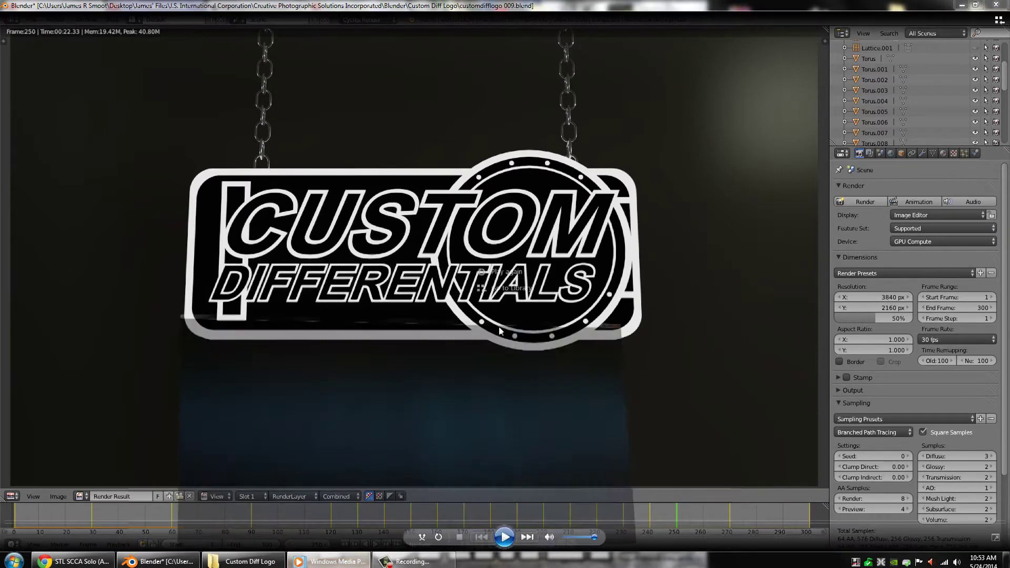
{"action": "left_click", "coordinate": [514, 271]}
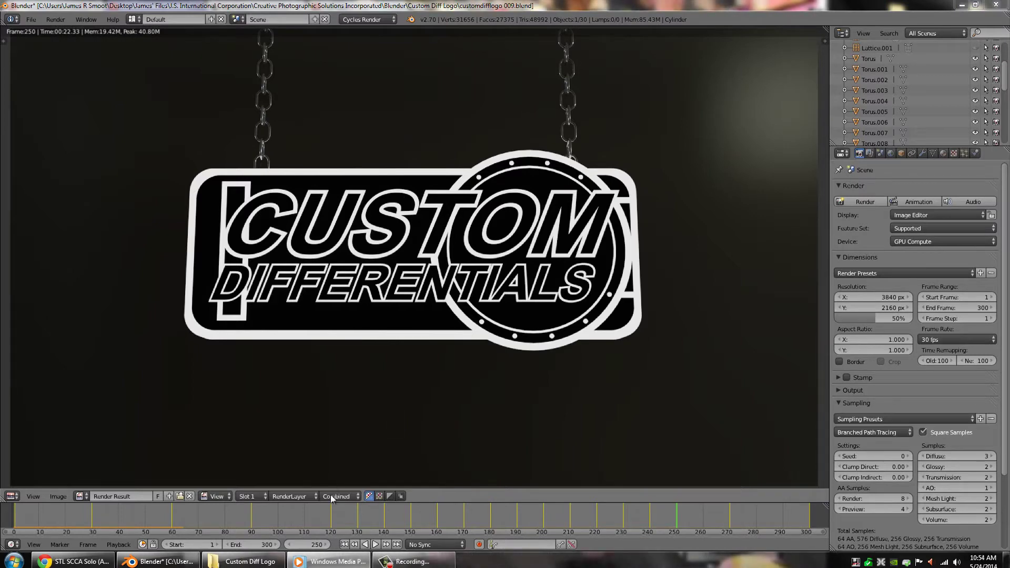
{"action": "left_click", "coordinate": [242, 563]}
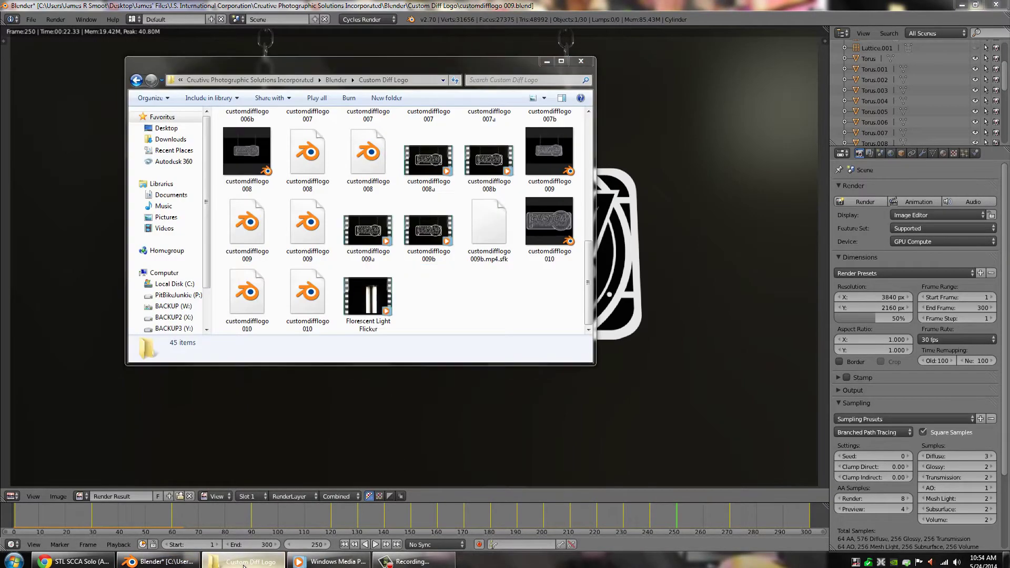
Hide the Custom Diff Logo folder and bring Blender back in front of YouTube
{"action": "left_click", "coordinate": [243, 565]}
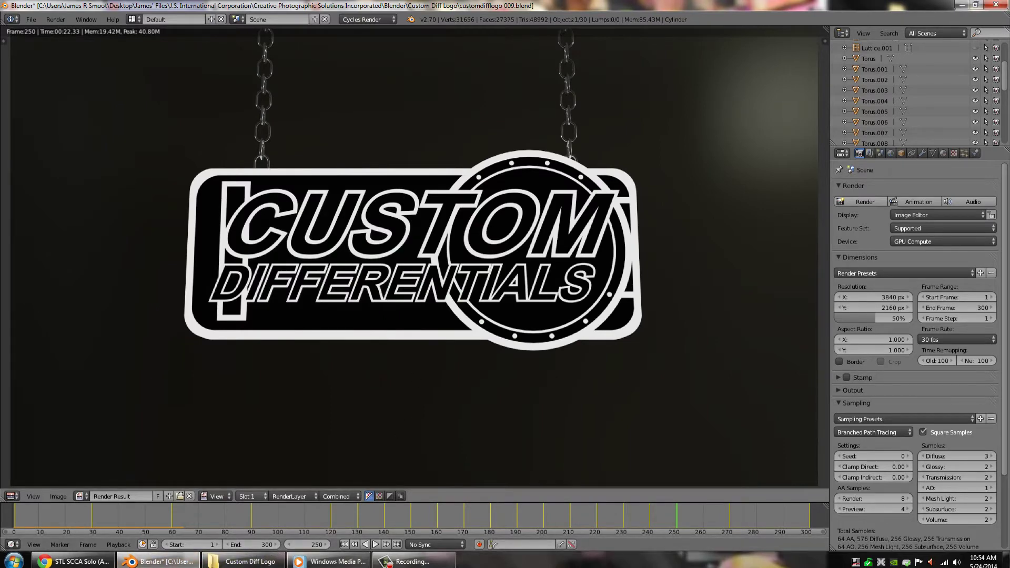
{"action": "left_click", "coordinate": [164, 564]}
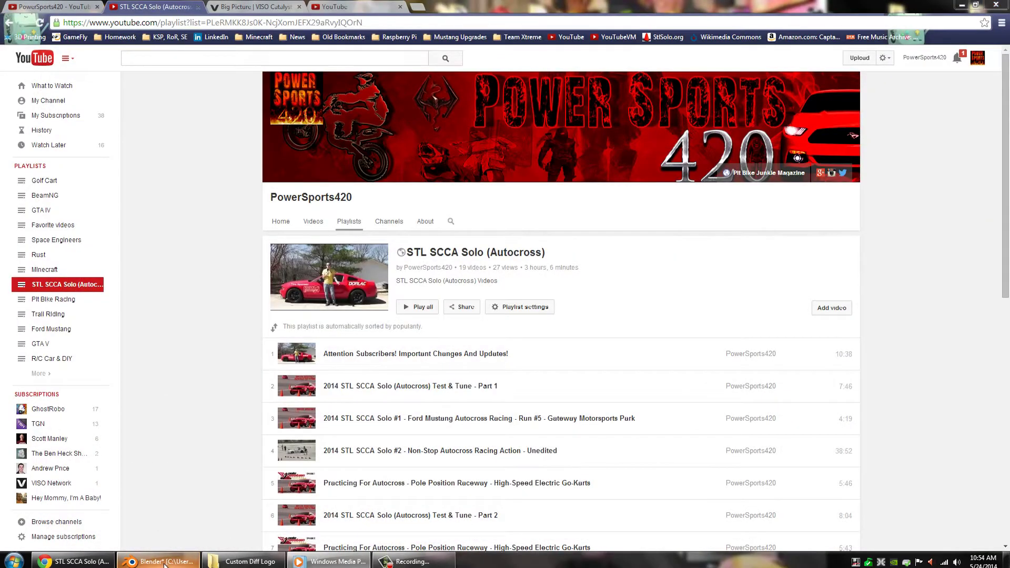
{"action": "left_click", "coordinate": [165, 563]}
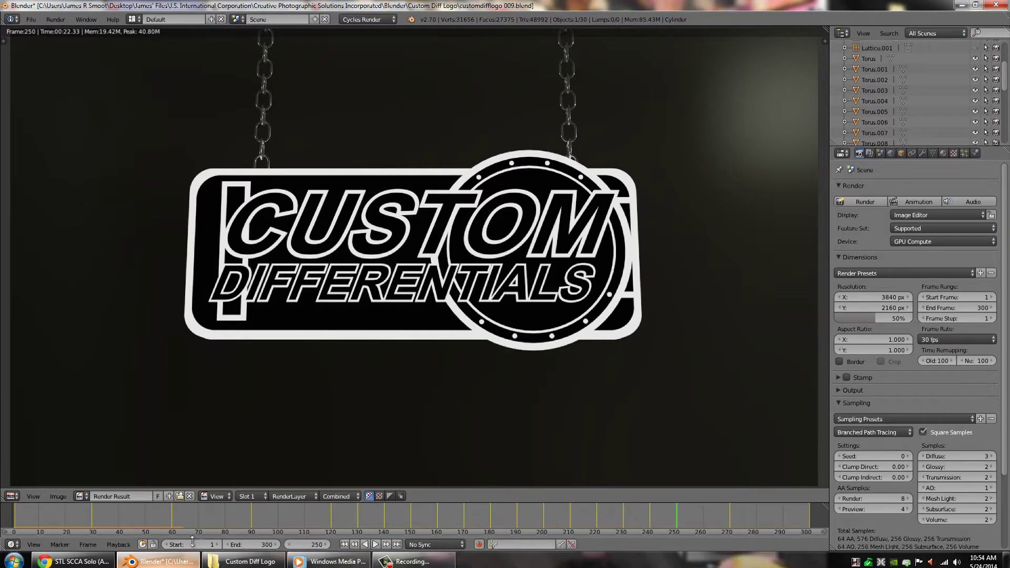
Close the render result, orbit around the hanging sign, then switch to Chrome
{"action": "left_click", "coordinate": [57, 21]}
{"action": "left_click", "coordinate": [80, 85]}
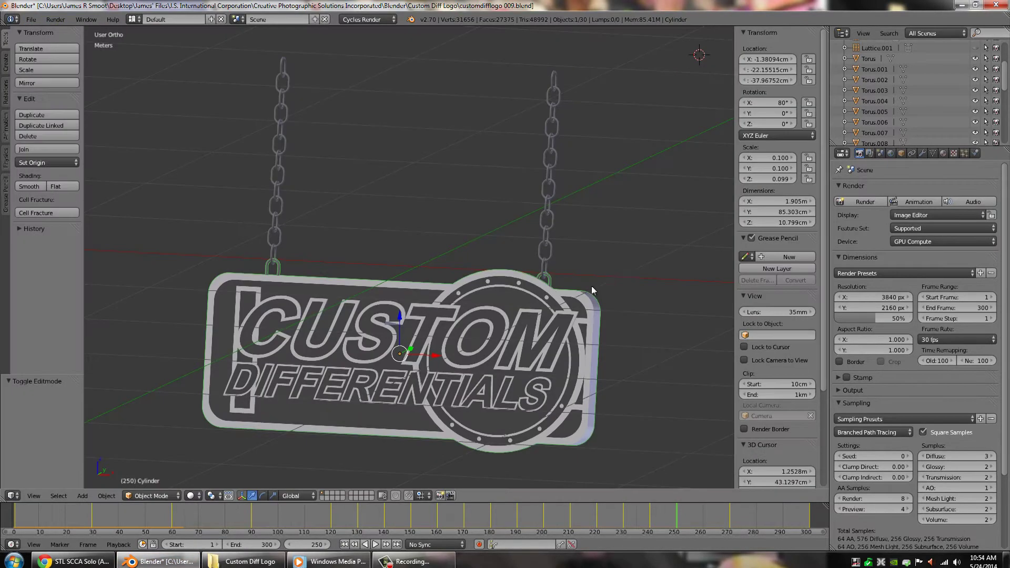
{"action": "mouse_move", "coordinate": [591, 264]}
{"action": "left_mouse_down"}
{"action": "mouse_move", "coordinate": [377, 226]}
{"action": "mouse_move", "coordinate": [398, 227]}
{"action": "mouse_move", "coordinate": [403, 249]}
{"action": "mouse_move", "coordinate": [386, 247]}
{"action": "mouse_move", "coordinate": [410, 234]}
{"action": "mouse_move", "coordinate": [402, 234]}
{"action": "mouse_move", "coordinate": [403, 338]}
{"action": "left_mouse_up"}
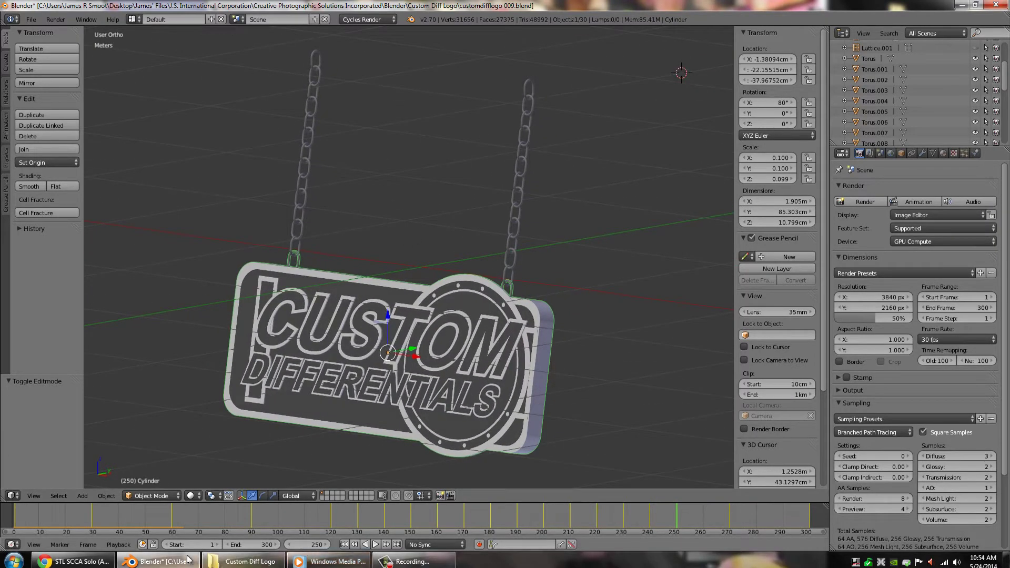
{"action": "left_click", "coordinate": [76, 561]}
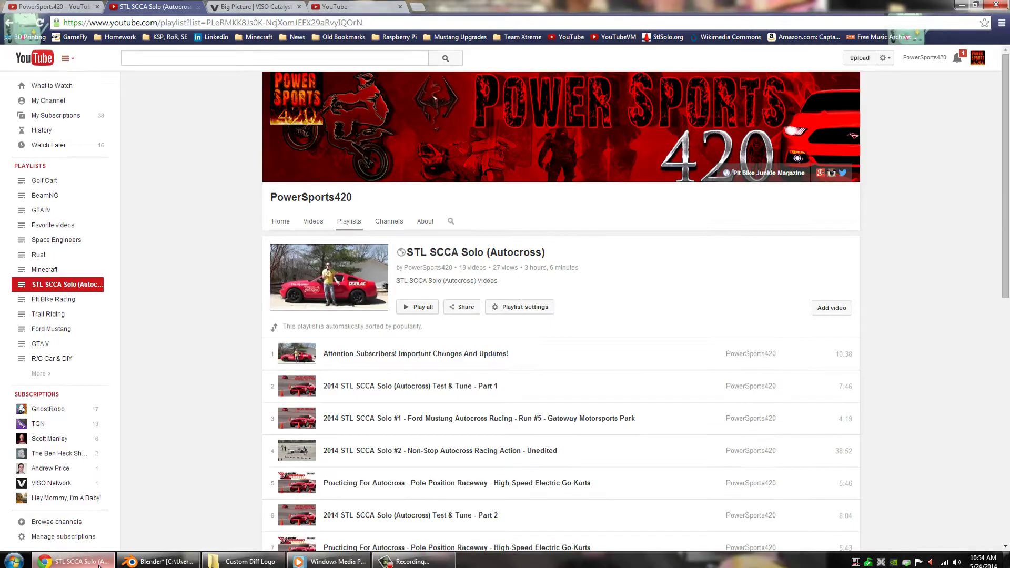
On the Big Picture dashboard, sort Top 10 Performing Videos by views, subscribers, then likes
{"action": "left_click", "coordinate": [267, 6]}
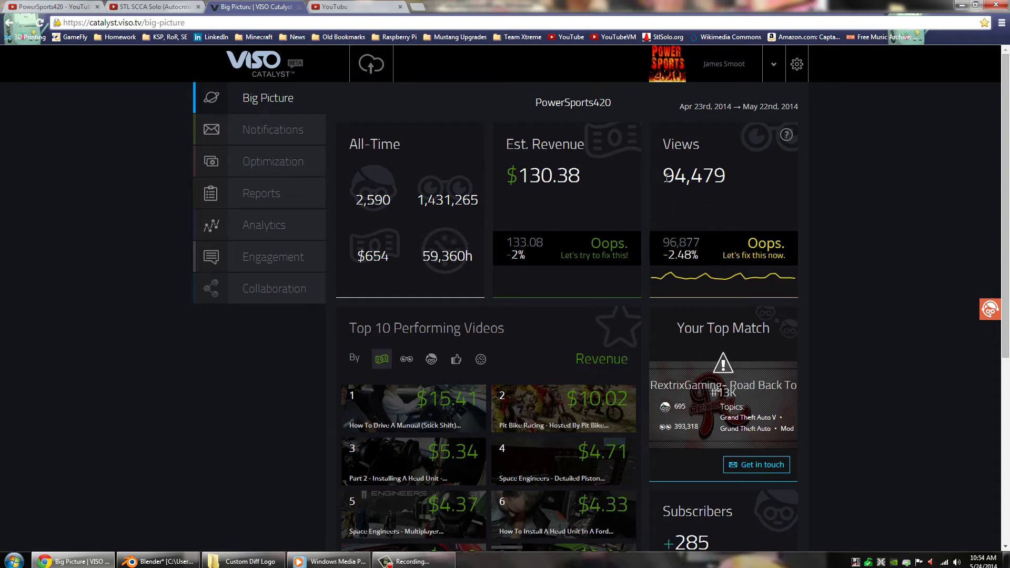
{"action": "right_click", "coordinate": [817, 183]}
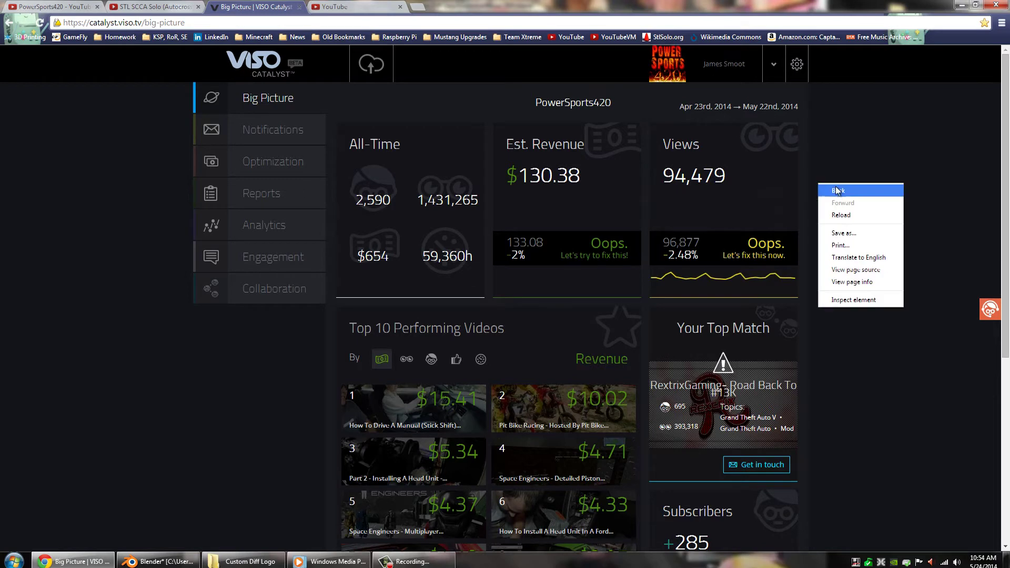
{"action": "left_click", "coordinate": [897, 380]}
{"action": "scroll", "coordinate": [828, 352], "scroll_direction": "down", "scroll_amount": 2}
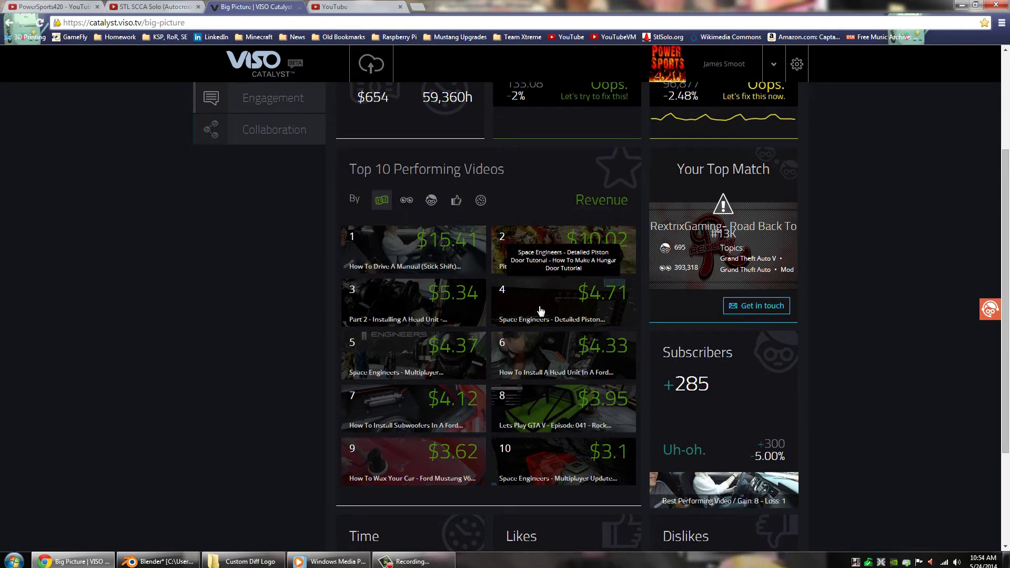
{"action": "left_click", "coordinate": [406, 200]}
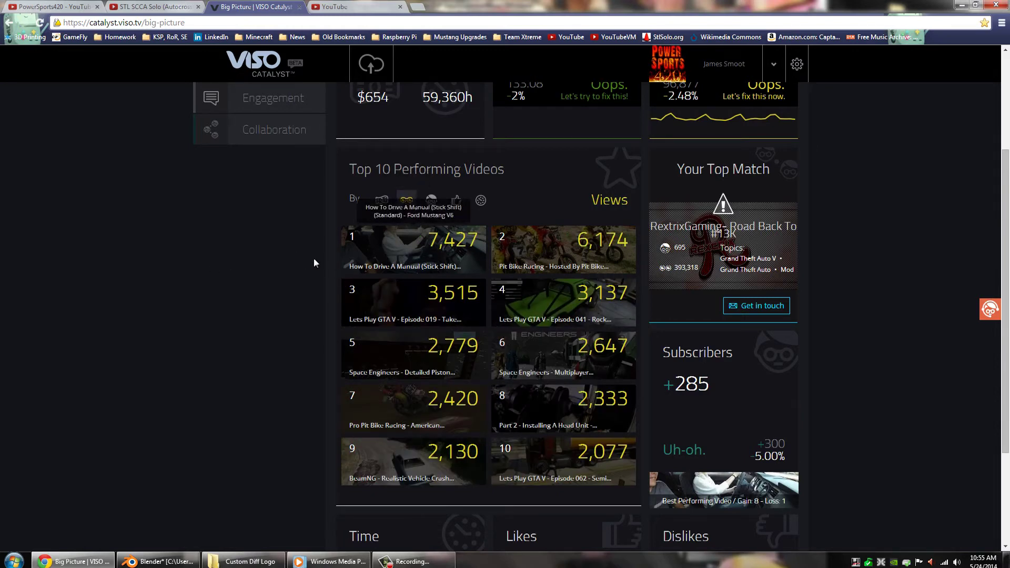
{"action": "left_click", "coordinate": [430, 200]}
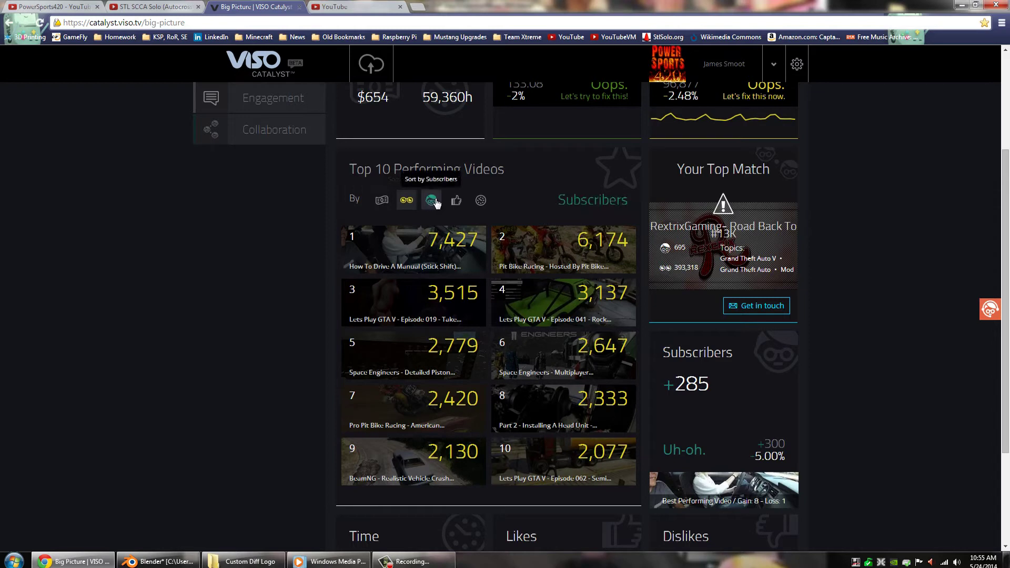
{"action": "left_click", "coordinate": [453, 202]}
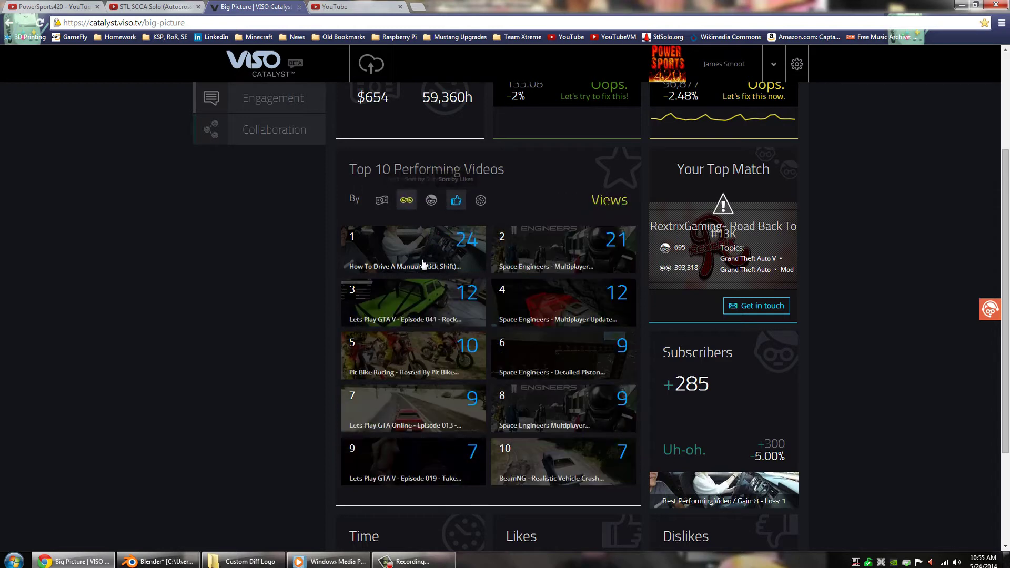
{"action": "scroll", "coordinate": [415, 286], "scroll_direction": "down", "scroll_amount": 2}
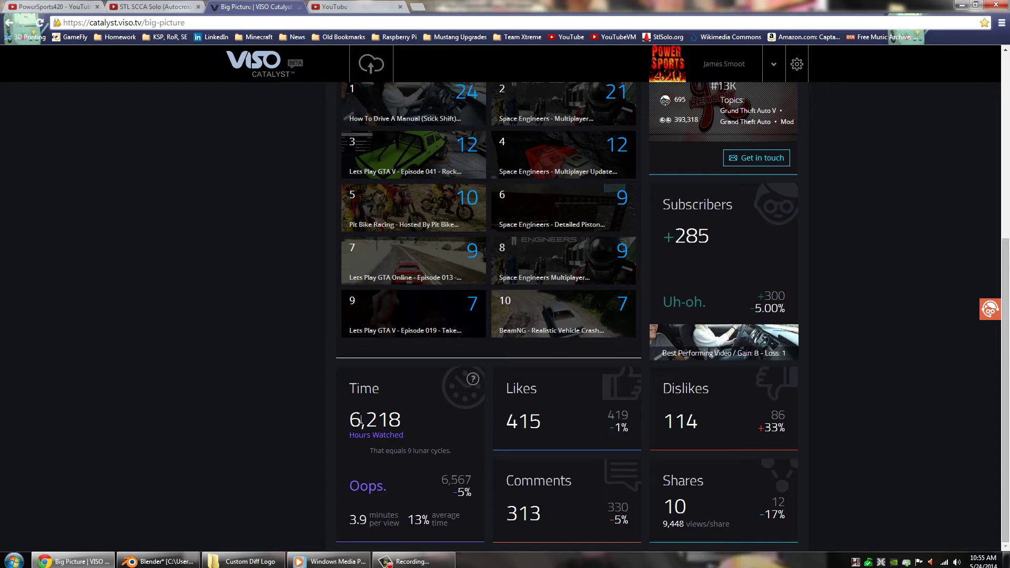
{"action": "mouse_move", "coordinate": [723, 390]}
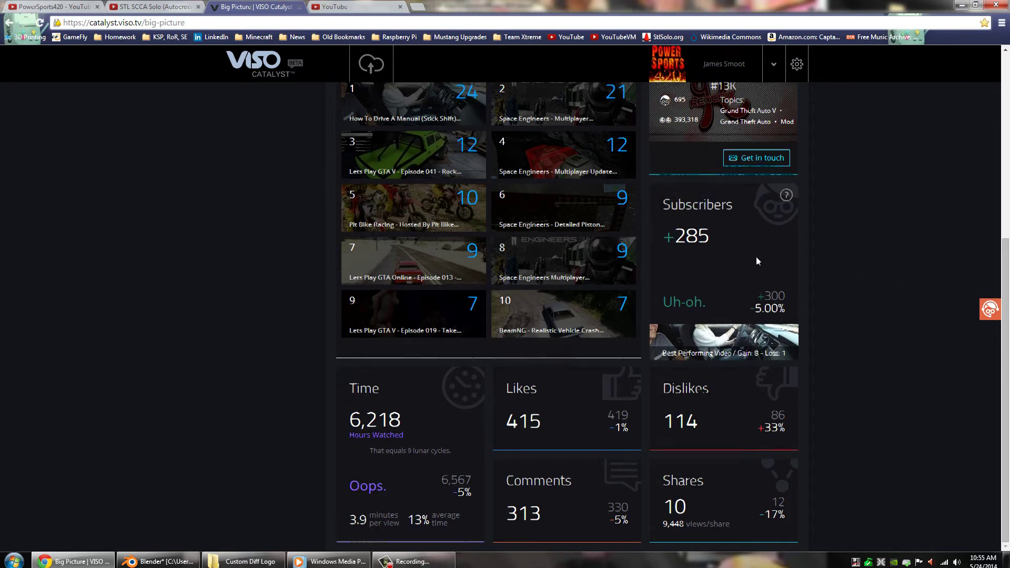
{"action": "scroll", "coordinate": [756, 259], "scroll_direction": "up", "scroll_amount": 3}
{"action": "scroll", "coordinate": [751, 456], "scroll_direction": "up", "scroll_amount": 1}
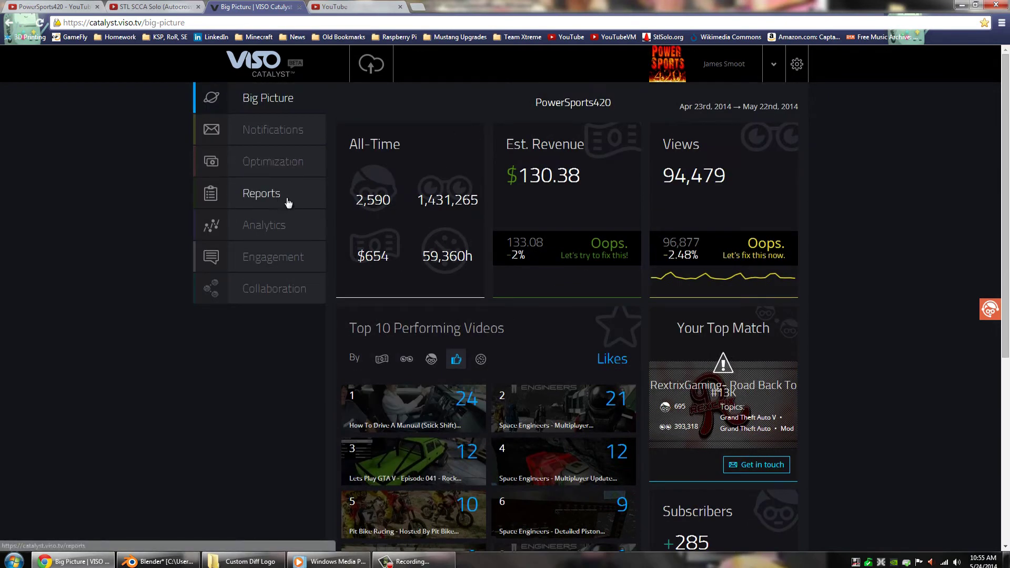
{"action": "left_click", "coordinate": [268, 226]}
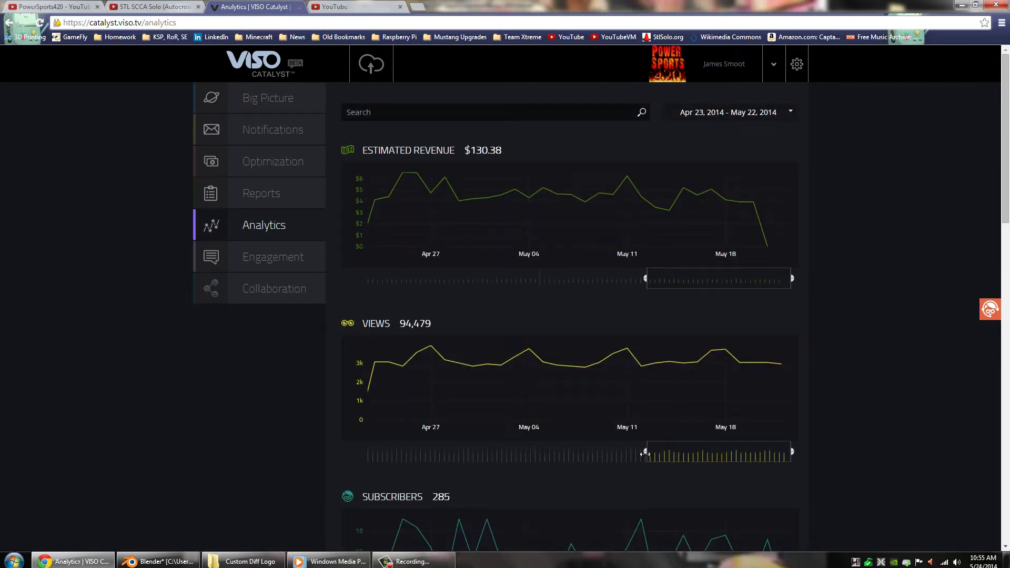
Widen the views chart to March–May (277,825 views), then return to the playlist tab
{"action": "left_click_drag", "start_coordinate": [644, 454], "coordinate": [199, 442]}
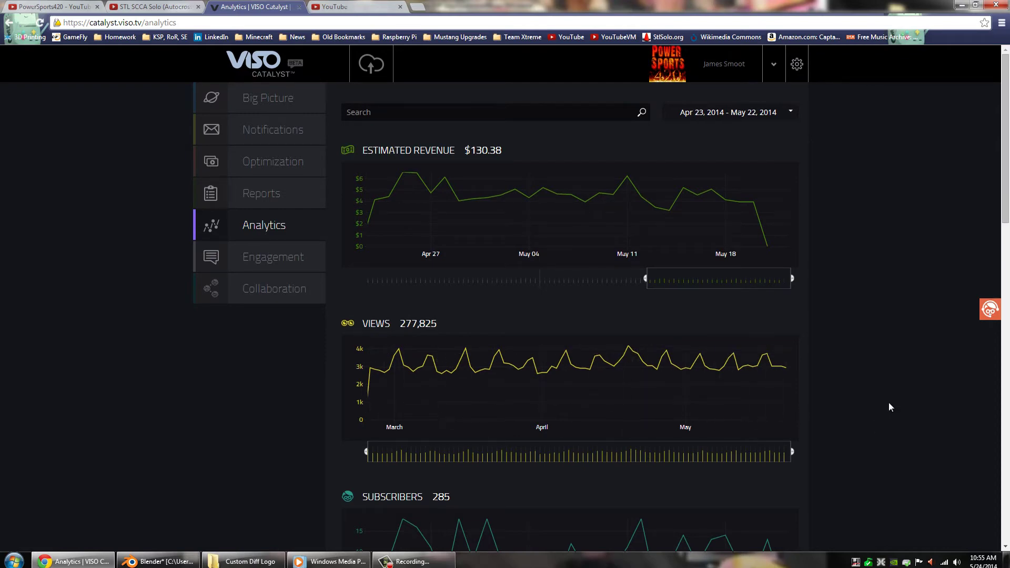
{"action": "scroll", "coordinate": [888, 403], "scroll_direction": "down", "scroll_amount": 1}
{"action": "scroll", "coordinate": [888, 403], "scroll_direction": "up", "scroll_amount": 1}
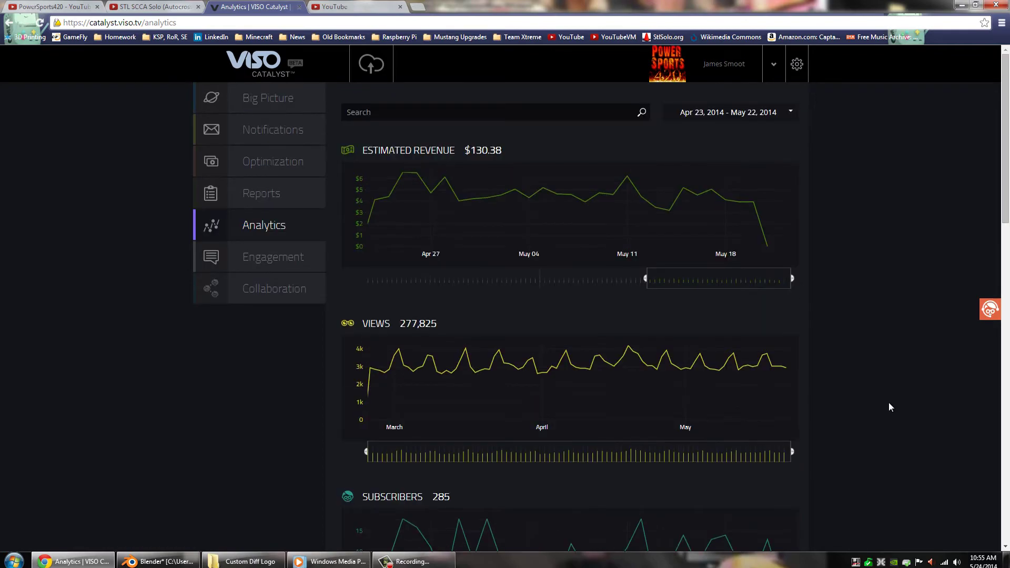
{"action": "left_click", "coordinate": [156, 6]}
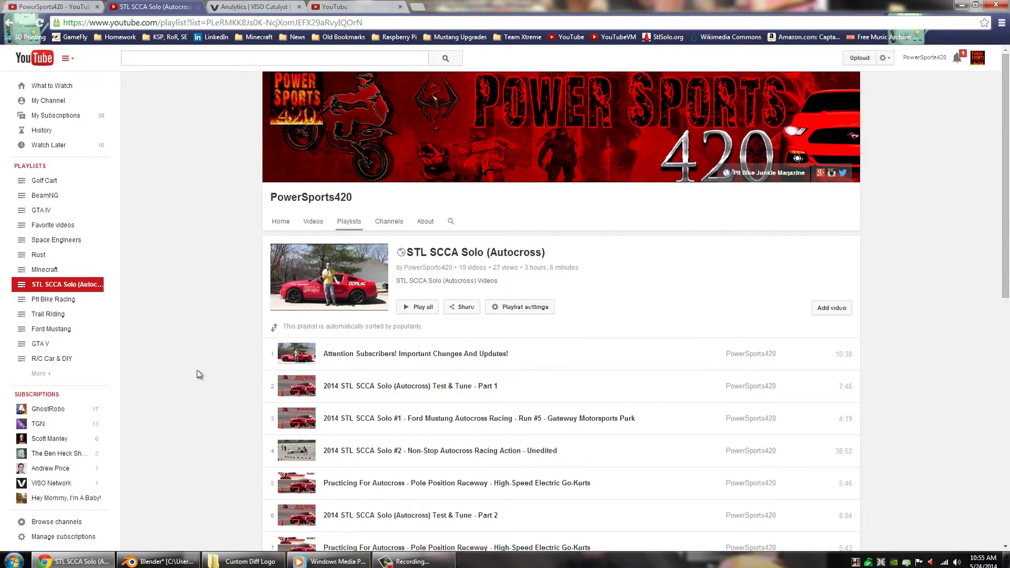
{"action": "scroll", "coordinate": [198, 374], "scroll_direction": "down", "scroll_amount": 5}
{"action": "scroll", "coordinate": [198, 373], "scroll_direction": "down", "scroll_amount": 5}
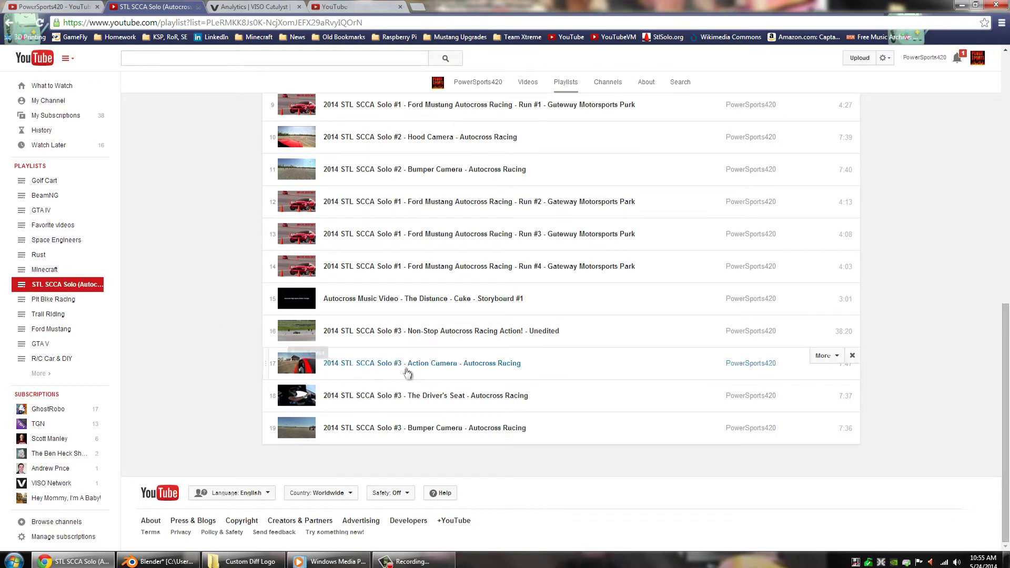
{"action": "mouse_move", "coordinate": [441, 330]}
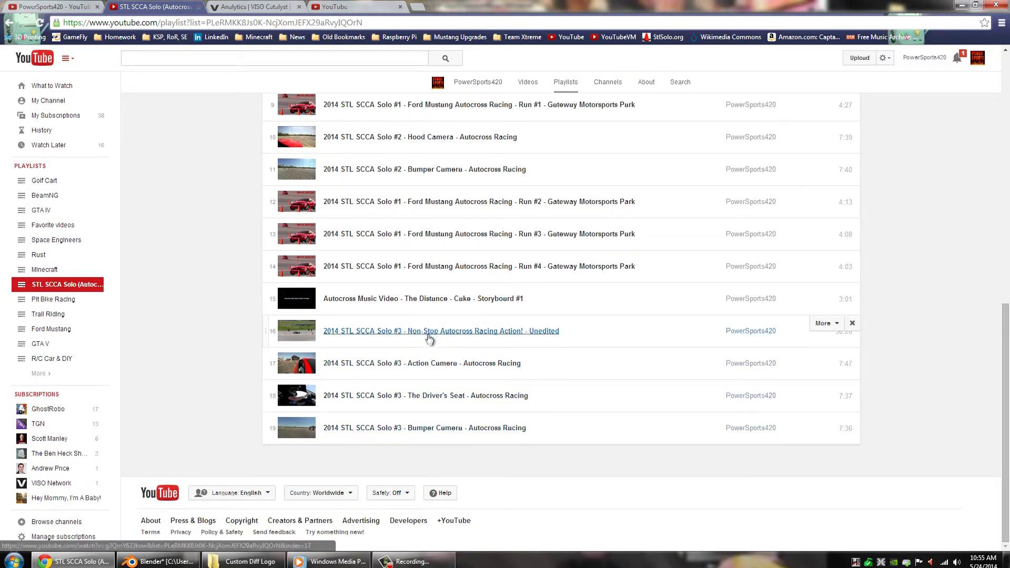
Play video 19, 2014 STL SCCA Solo #3 - Bumper Camera - Autocross Racing
{"action": "left_click", "coordinate": [432, 433]}
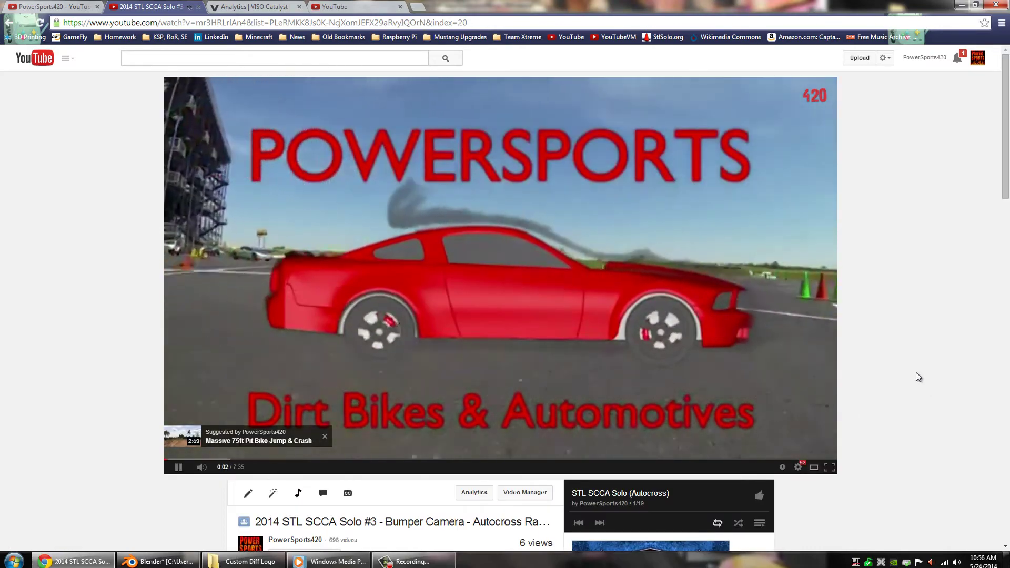
Check the quality options, skip to the Vinyl Sponsor Wanted ending, then open channel Comments
{"action": "left_click", "coordinate": [797, 466]}
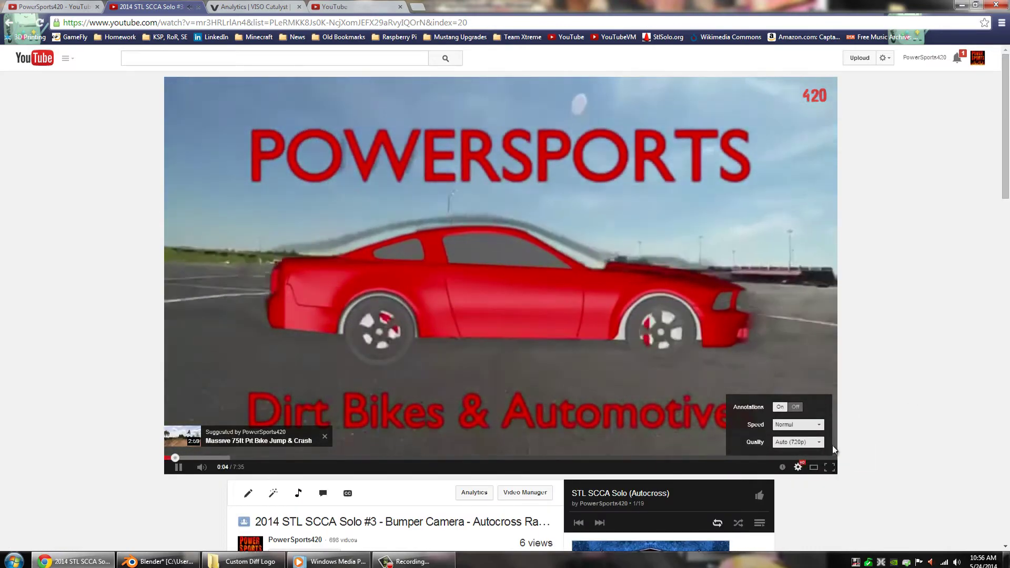
{"action": "left_click", "coordinate": [819, 442]}
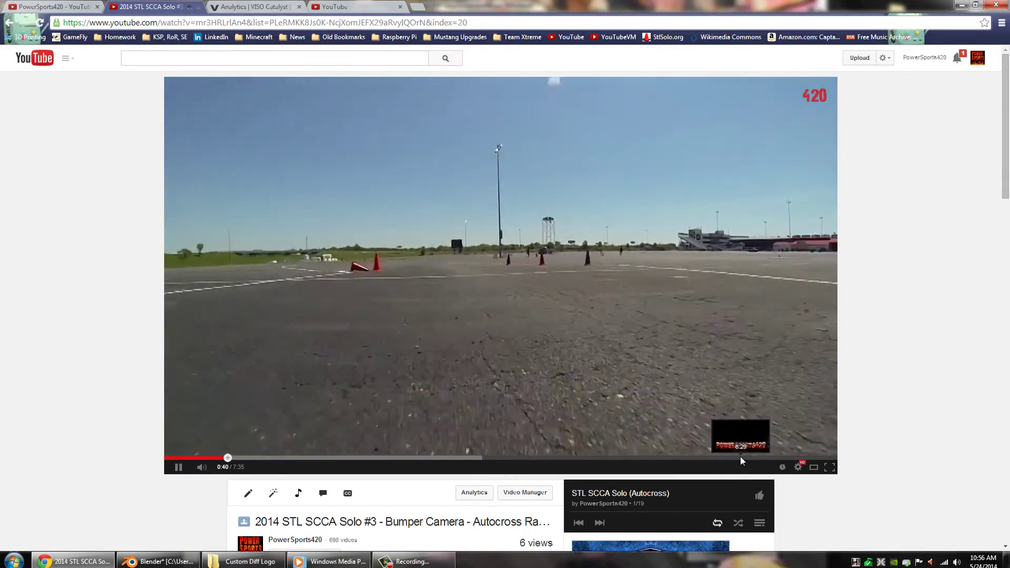
{"action": "left_click", "coordinate": [734, 457]}
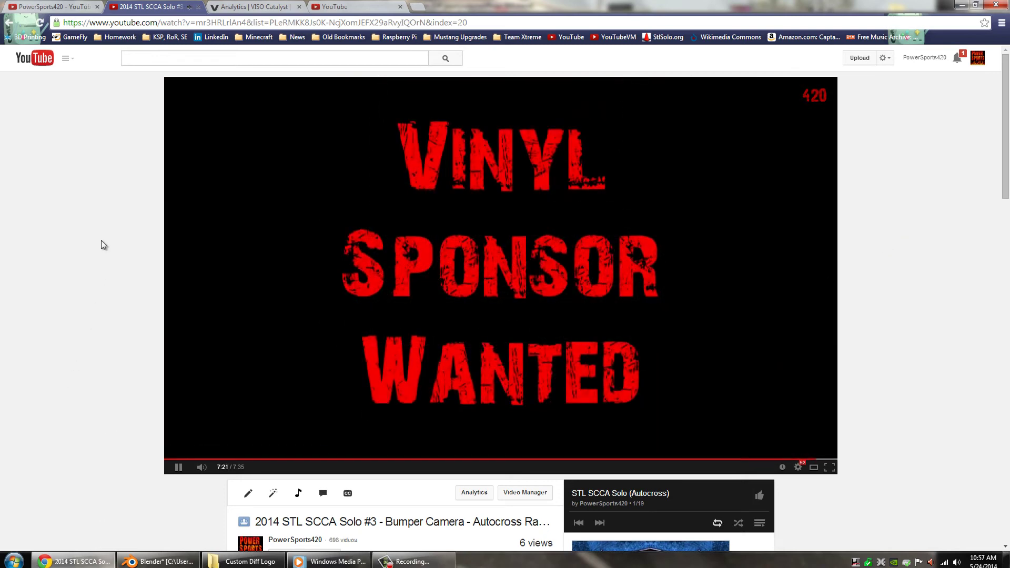
{"action": "left_click", "coordinate": [342, 5]}
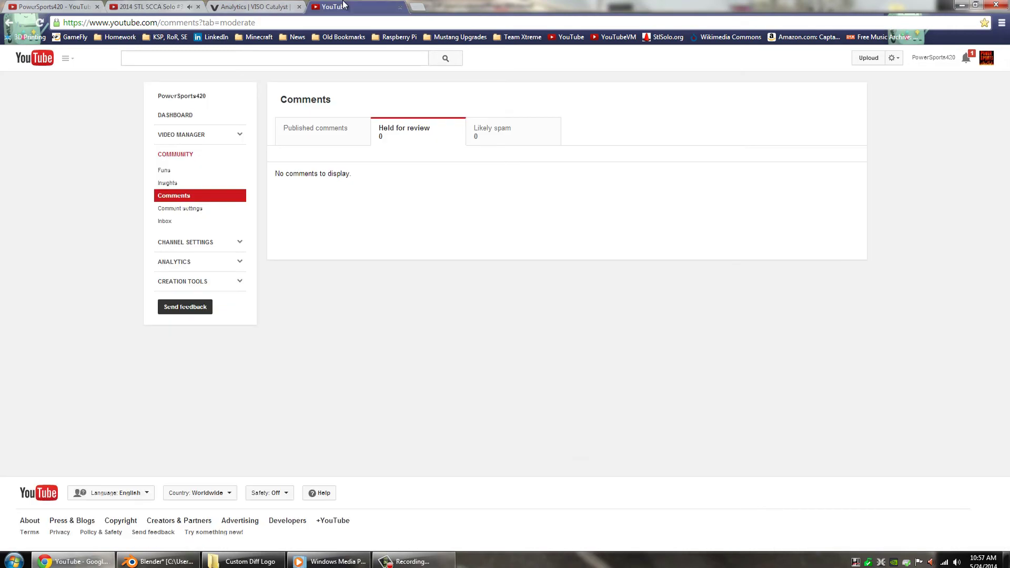
Switch browser tabs to the PowerSports420 channel home page, then bring up the screen recorder
{"action": "left_click", "coordinate": [247, 5]}
{"action": "left_click", "coordinate": [151, 7]}
{"action": "left_click", "coordinate": [75, 6]}
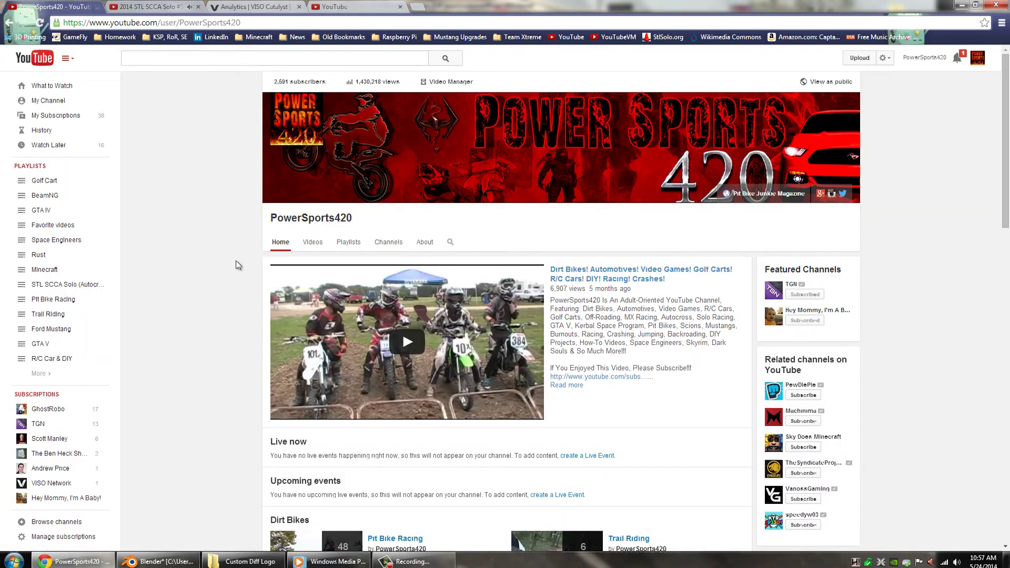
{"action": "scroll", "coordinate": [212, 387], "scroll_direction": "down", "scroll_amount": 2}
{"action": "scroll", "coordinate": [213, 386], "scroll_direction": "up", "scroll_amount": 2}
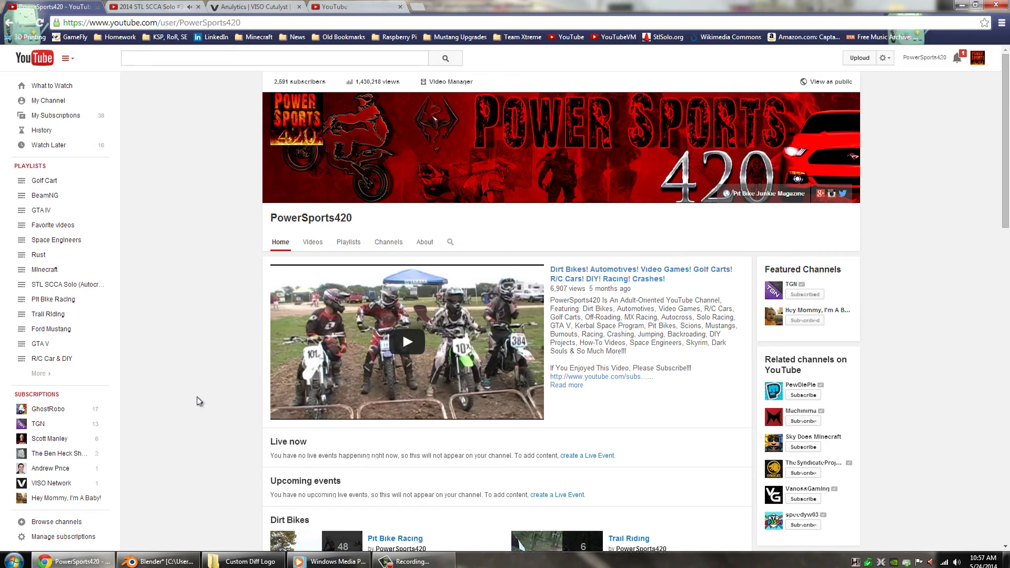
{"action": "left_click", "coordinate": [399, 561]}
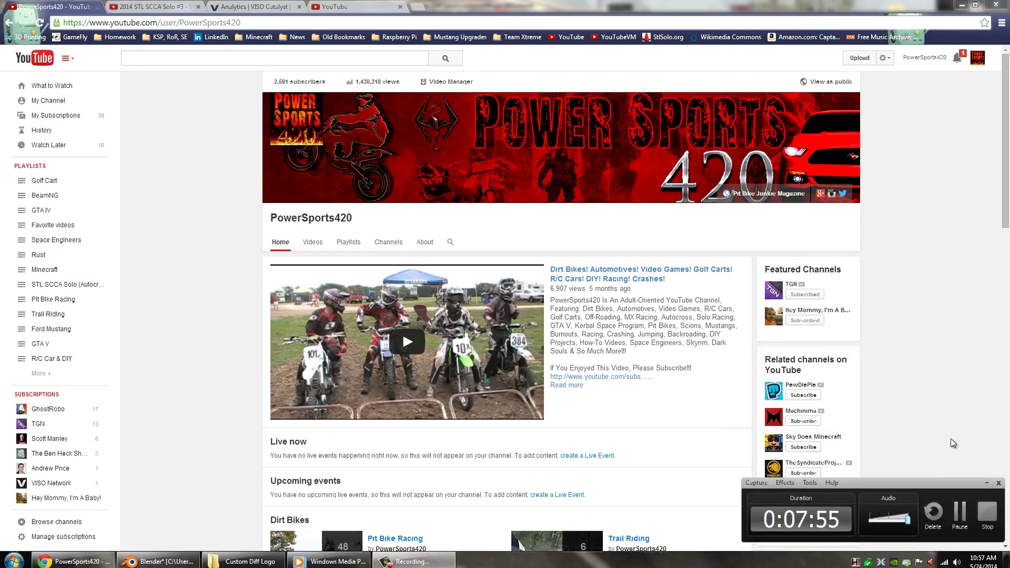